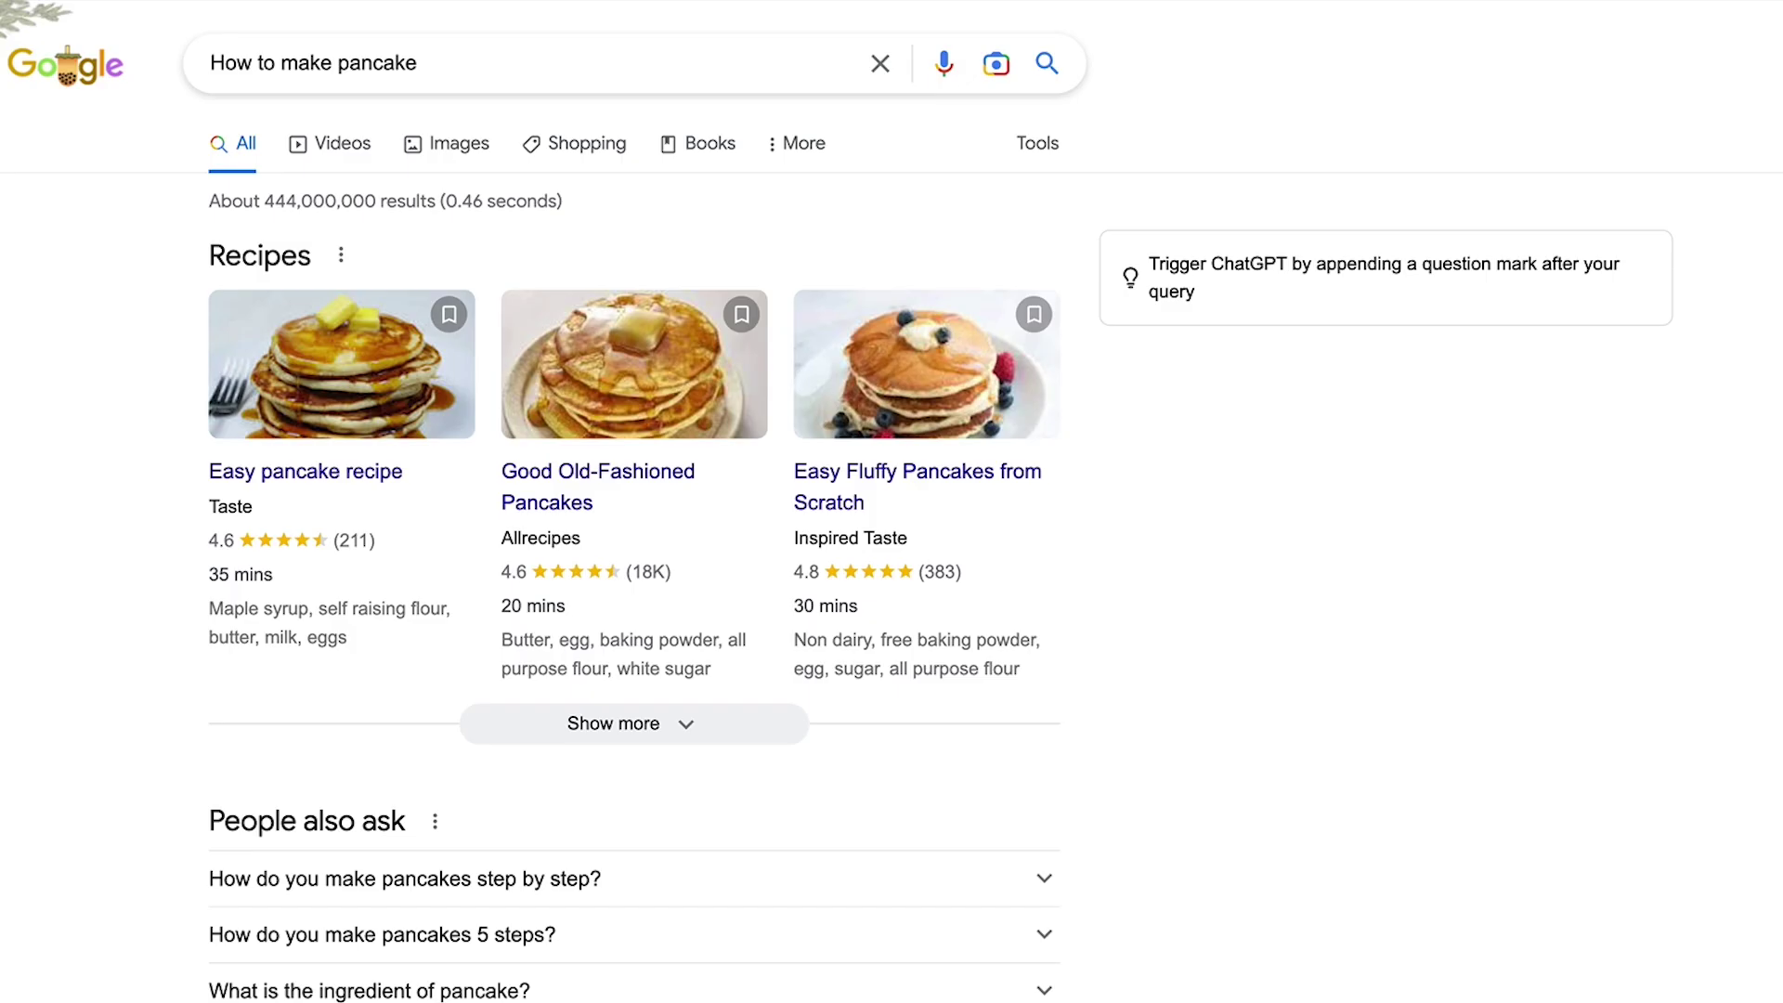
# Rerun the pancake search as 'How to make pancake?' with a question mark added.
pyautogui.click(569, 56)
pyautogui.write('?')
pyautogui.press('Return')
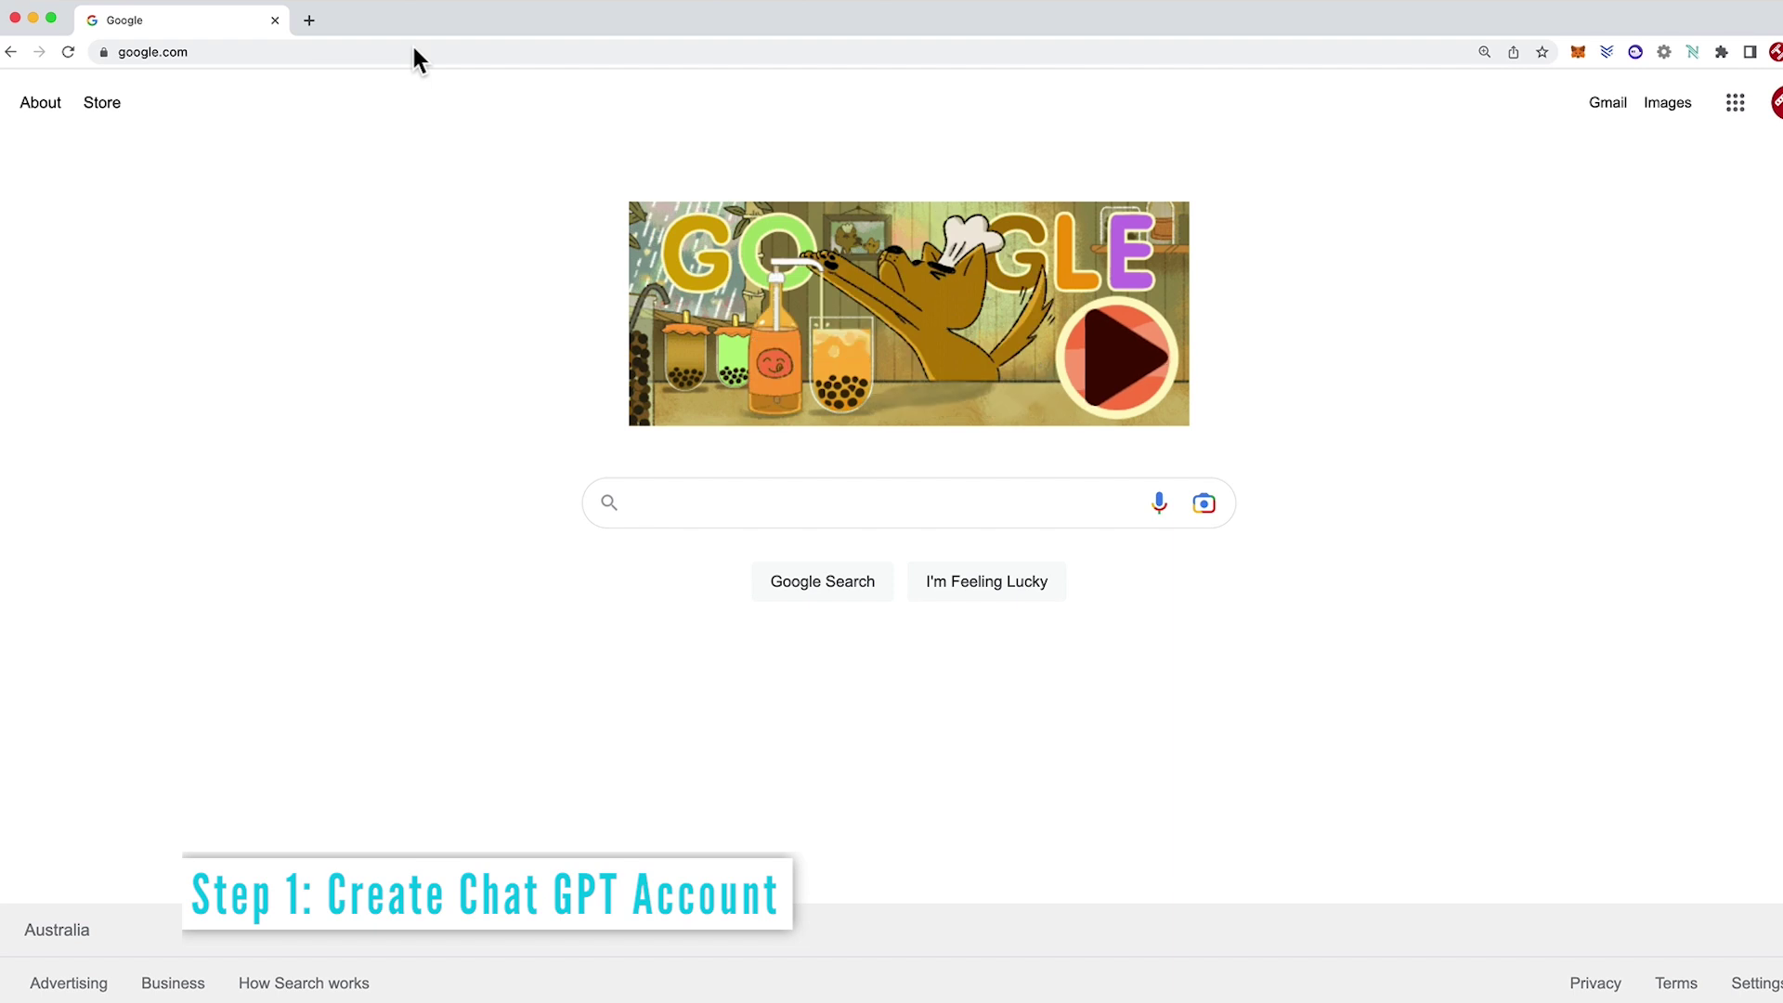
# Go to chat.openai.com to reach the ChatGPT welcome and login page.
pyautogui.click(413, 48)
pyautogui.write('chat.openai')
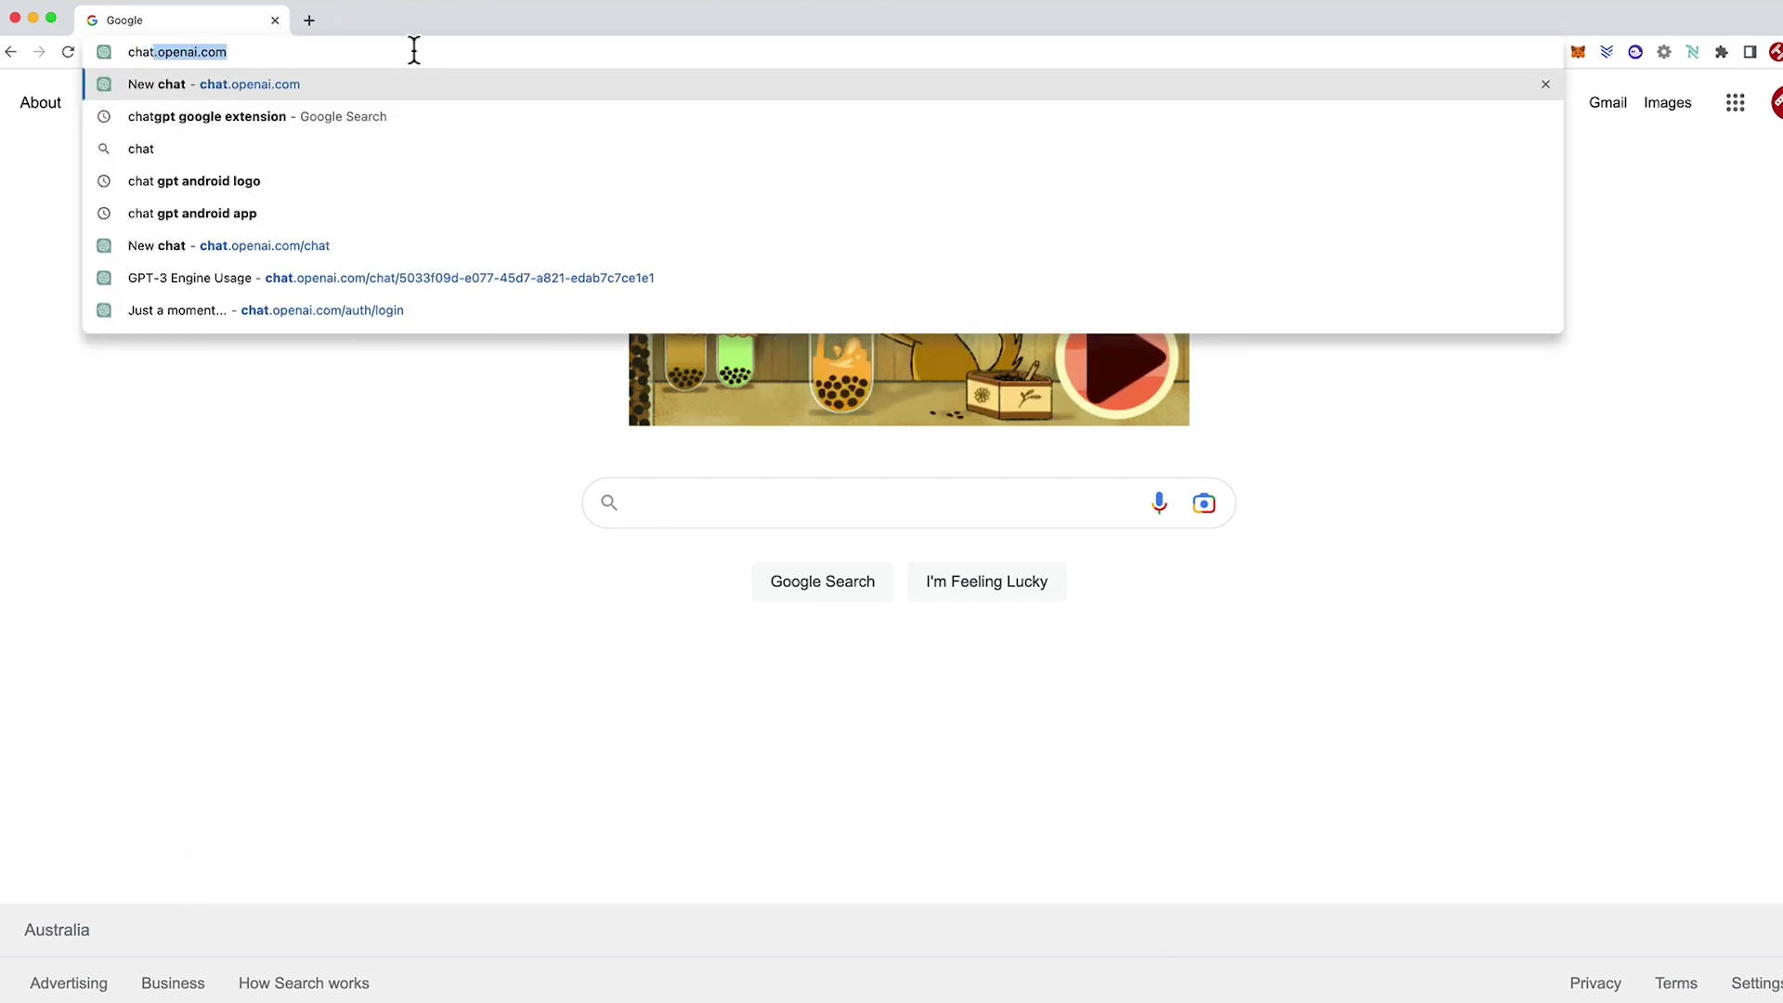
pyautogui.press('Return')
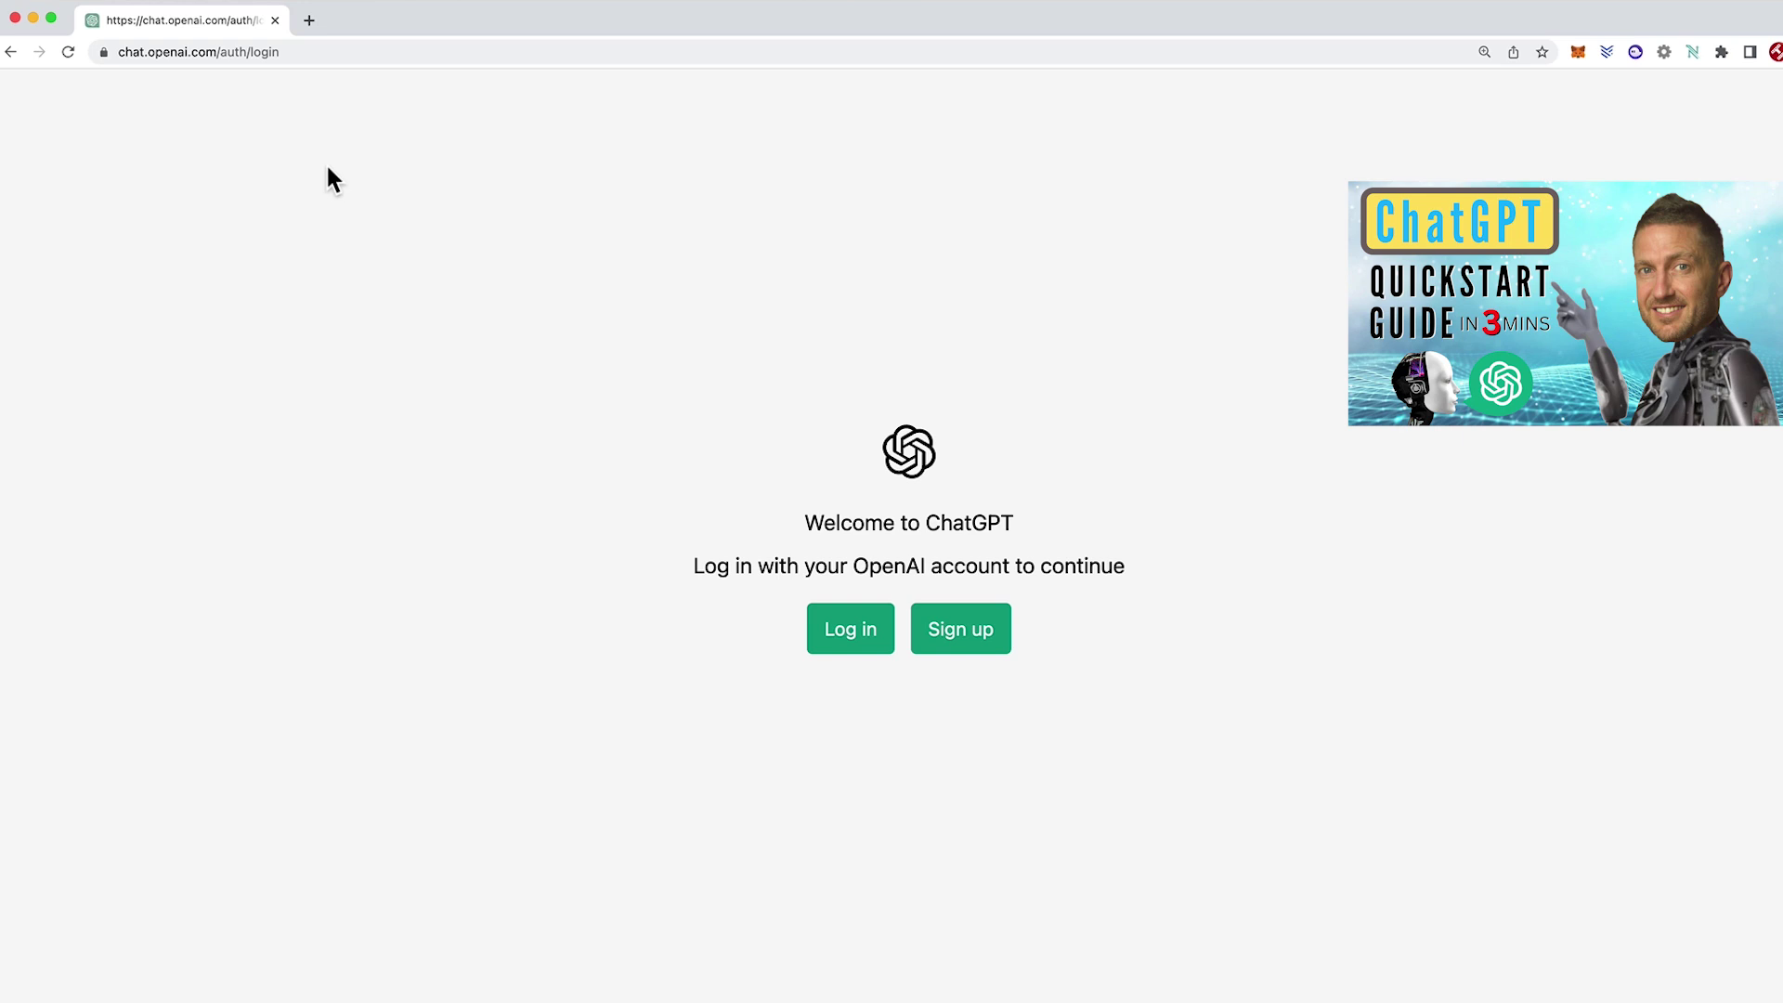
# Return to Google and search for 'chat gpt for google extension' from the suggestions.
pyautogui.press('super+bracketleft')
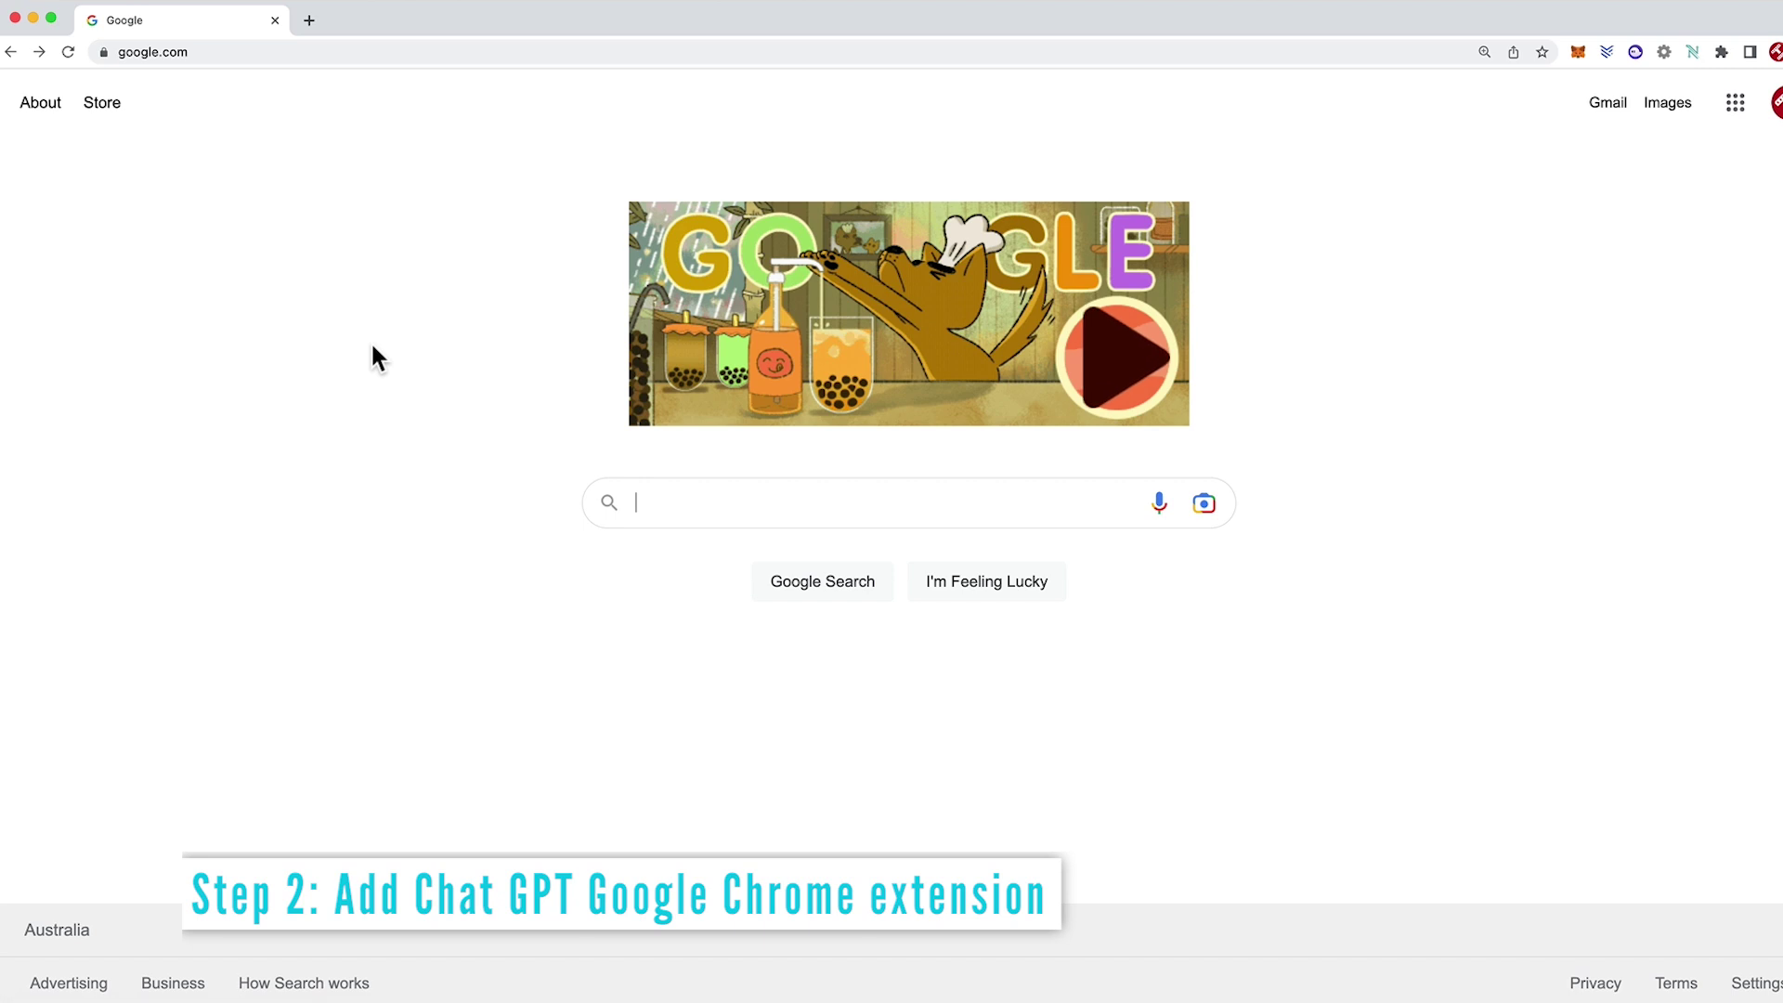
pyautogui.click(713, 495)
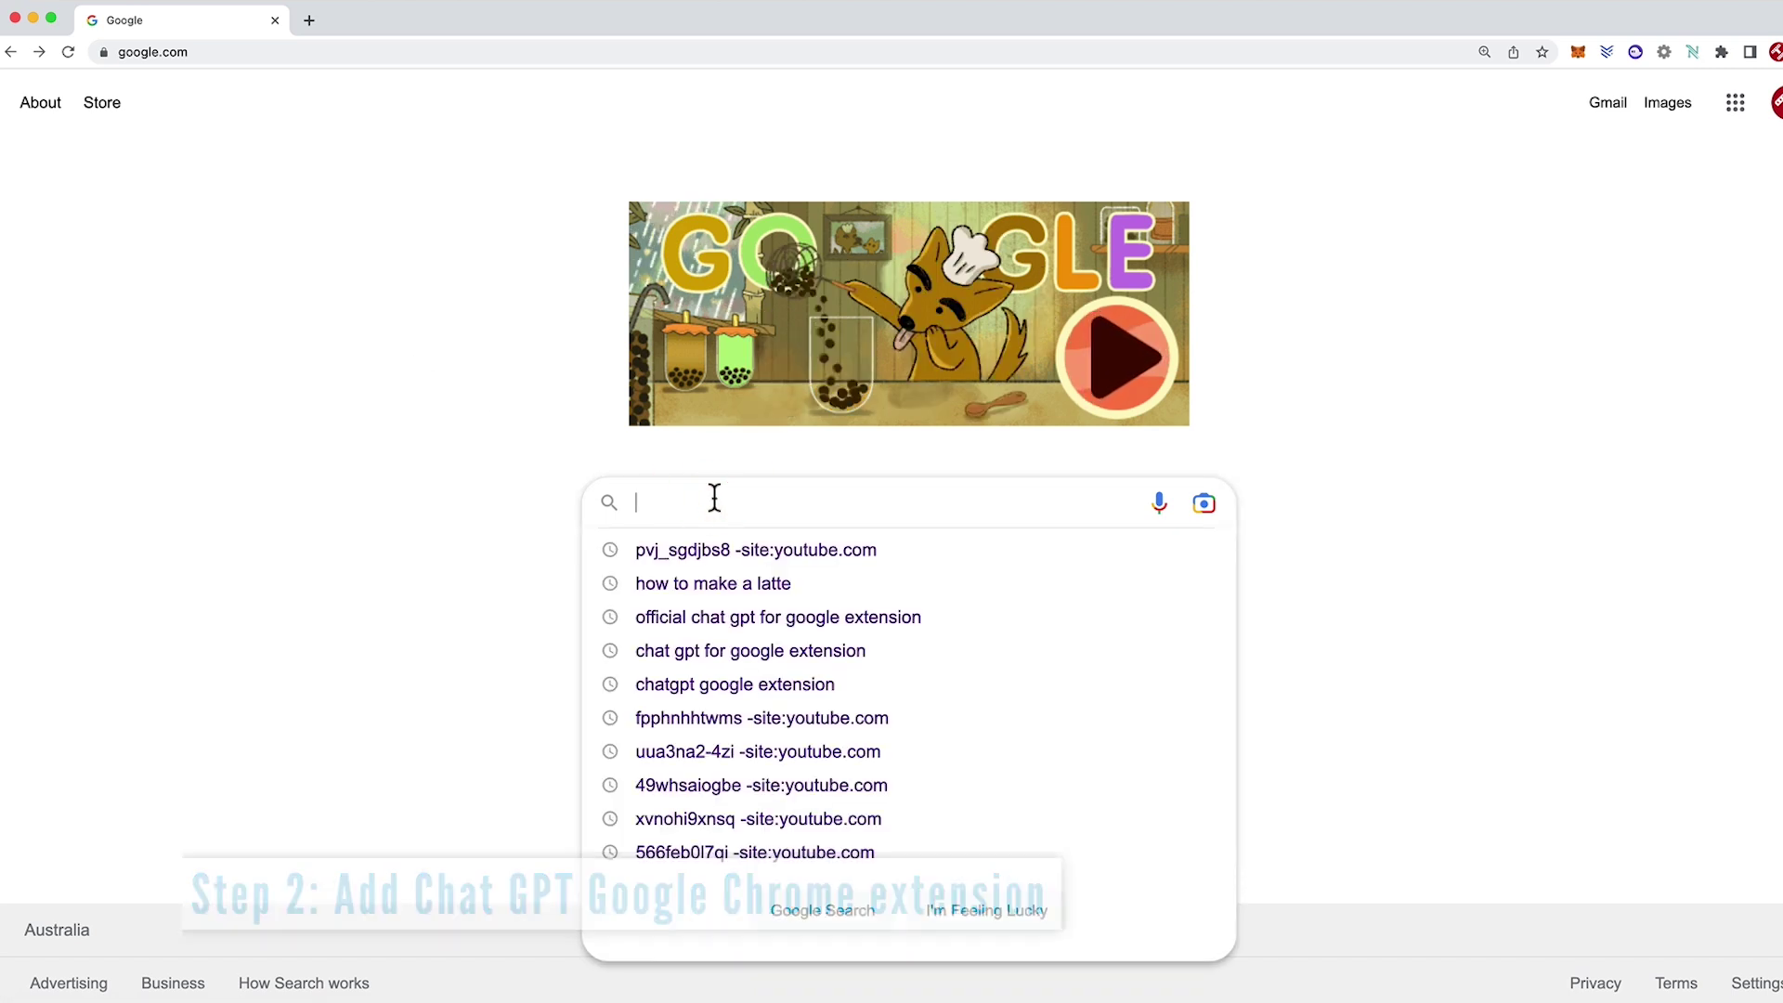
pyautogui.write('chat gpt')
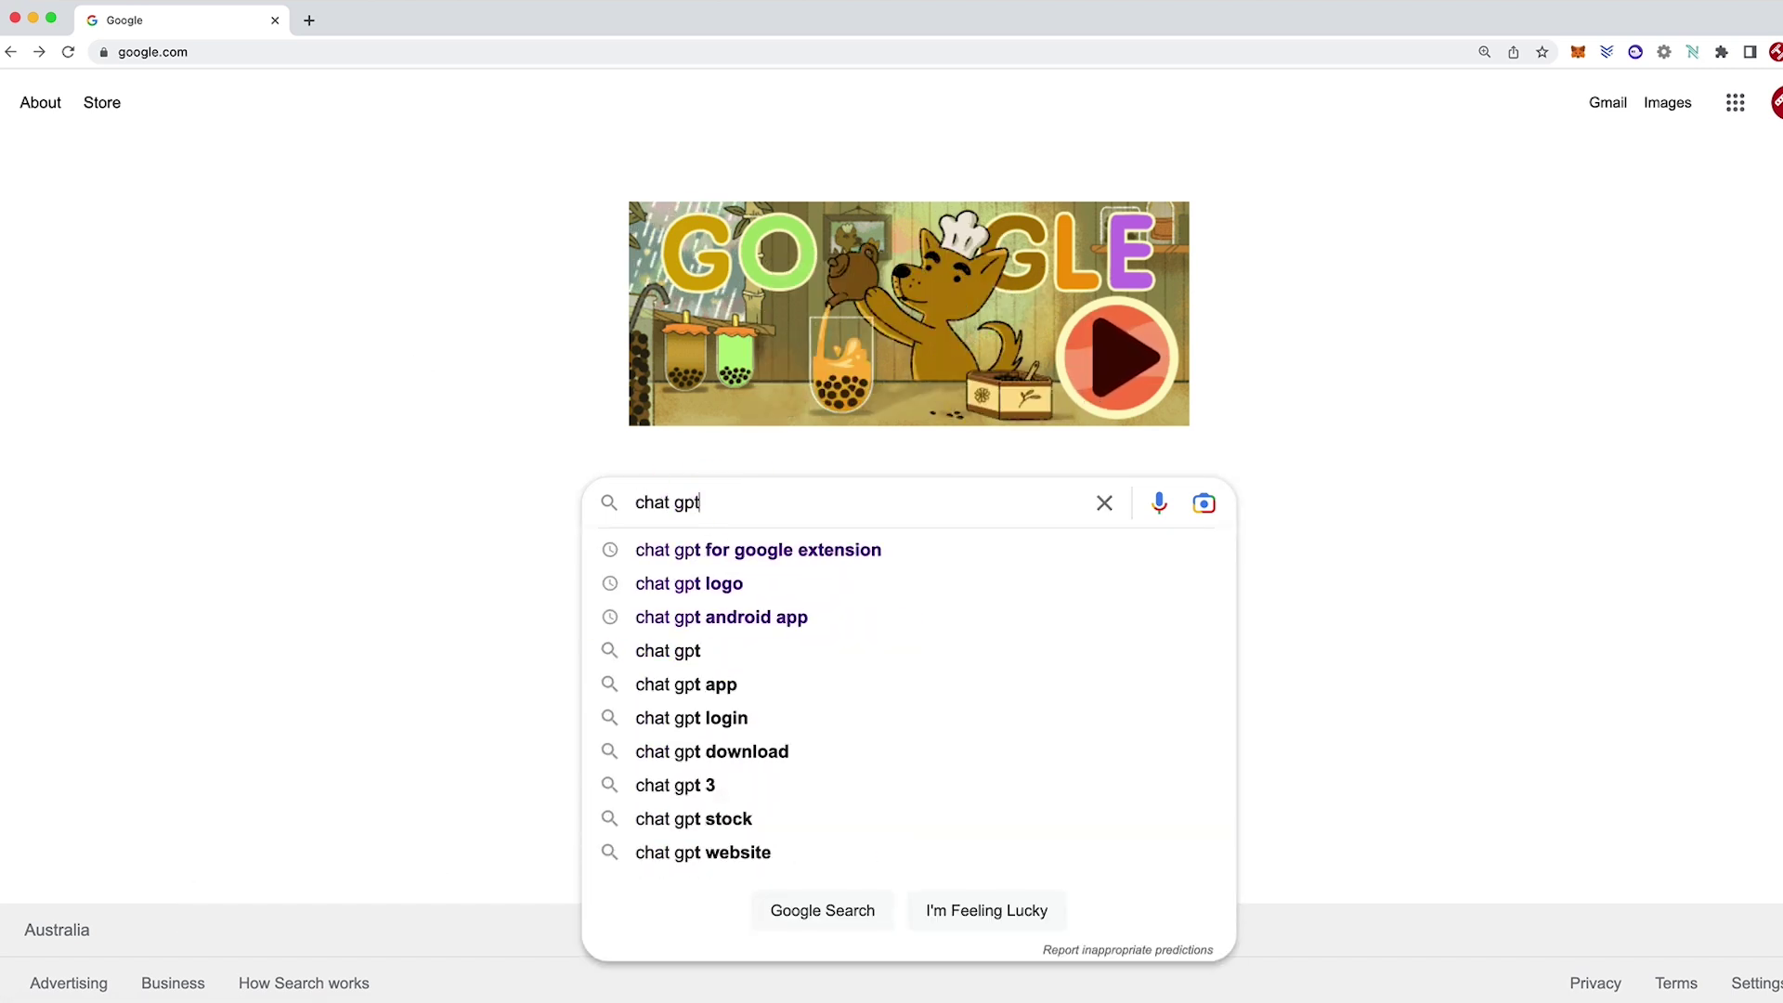
pyautogui.press('Down')
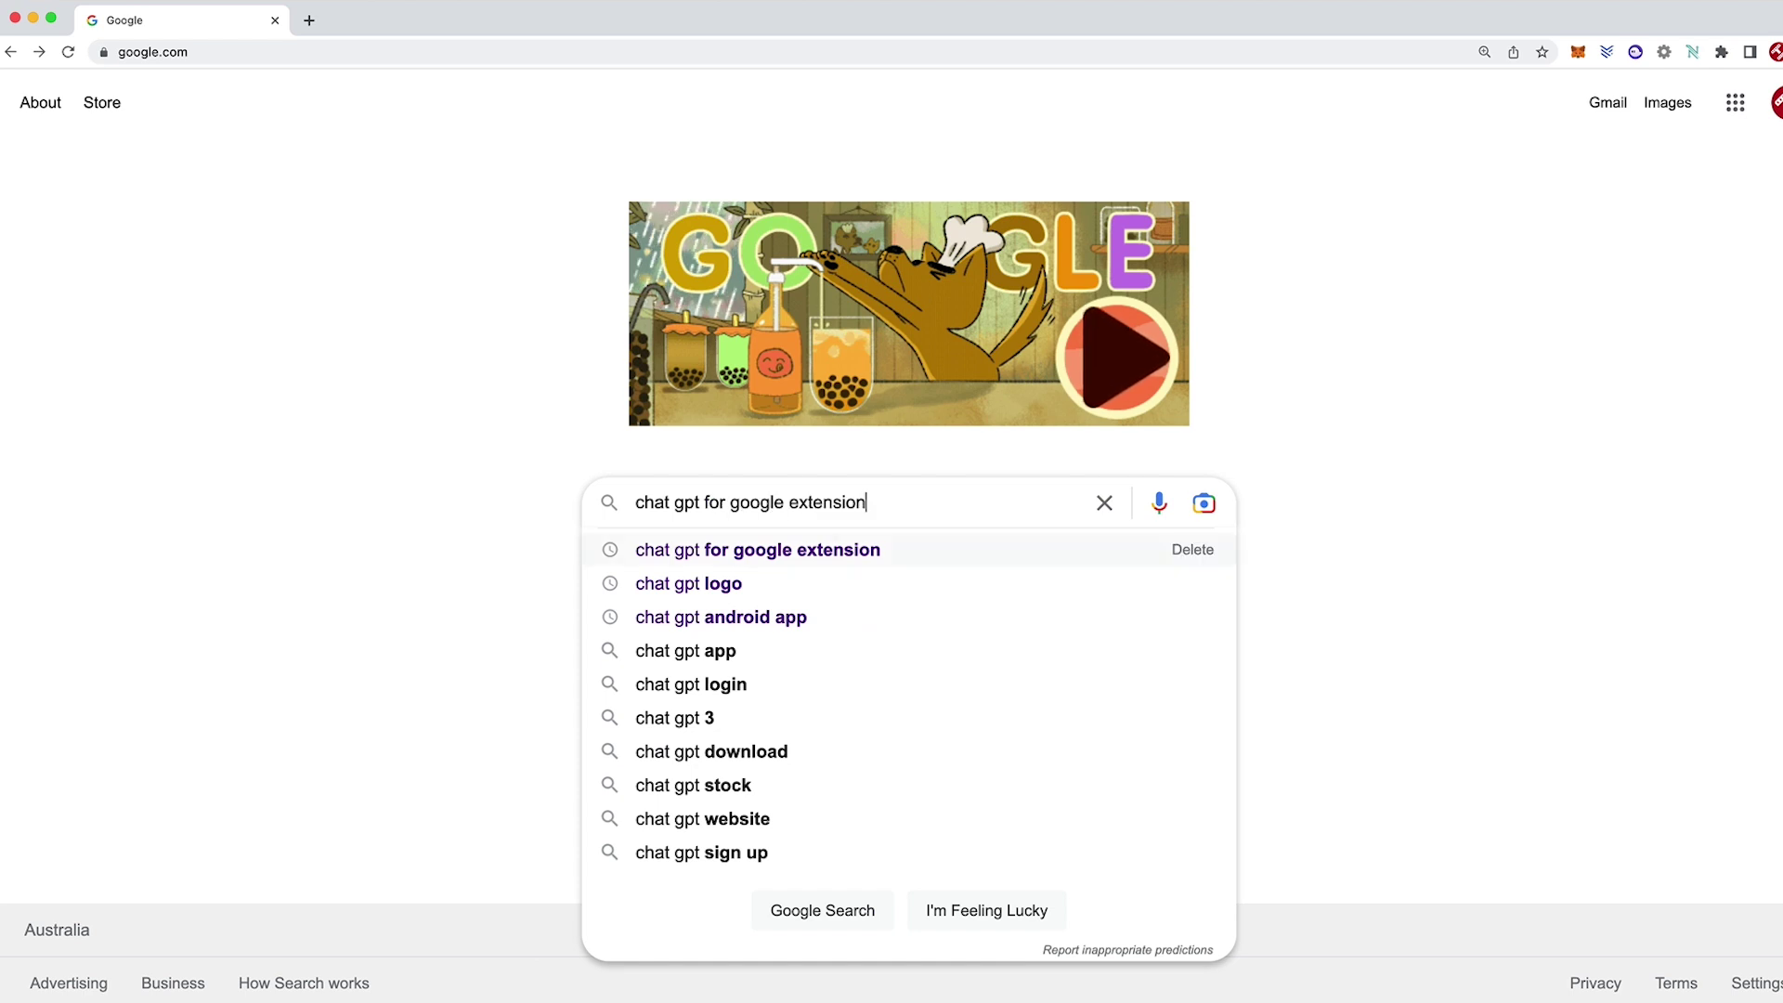
pyautogui.press('Return')
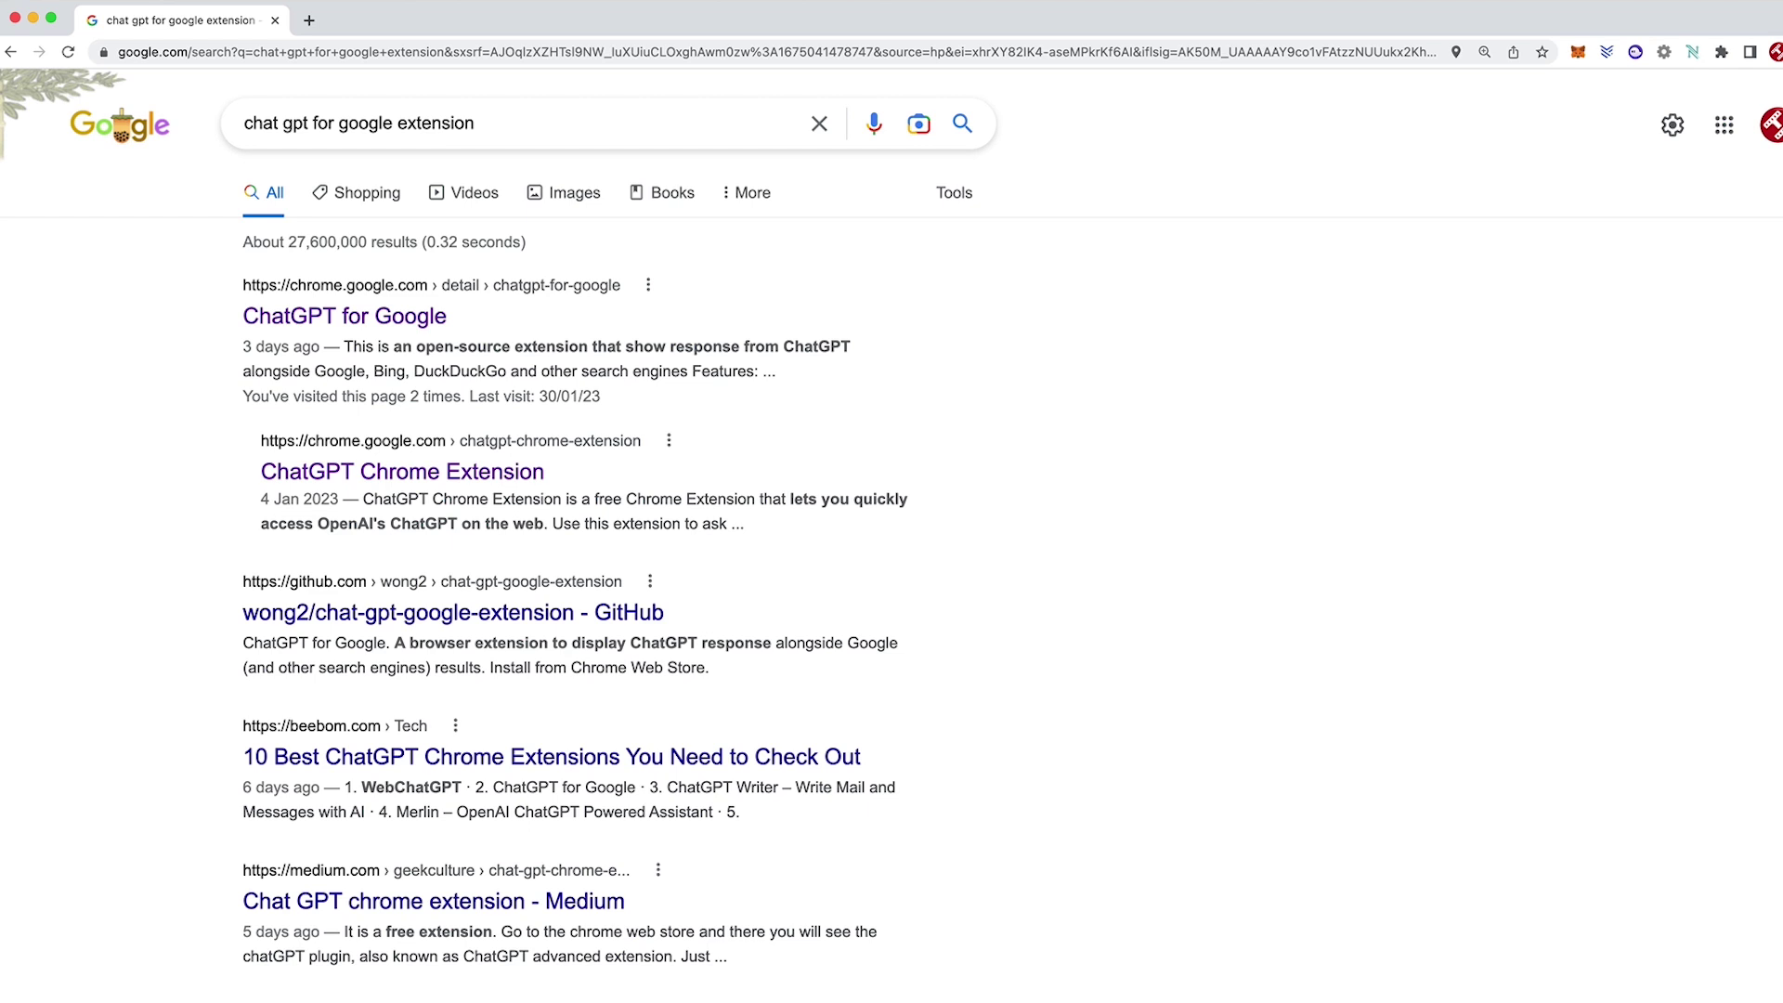
# Open the ChatGPT for Google Web Store listing and expand its full description and FAQ.
pyautogui.click(359, 323)
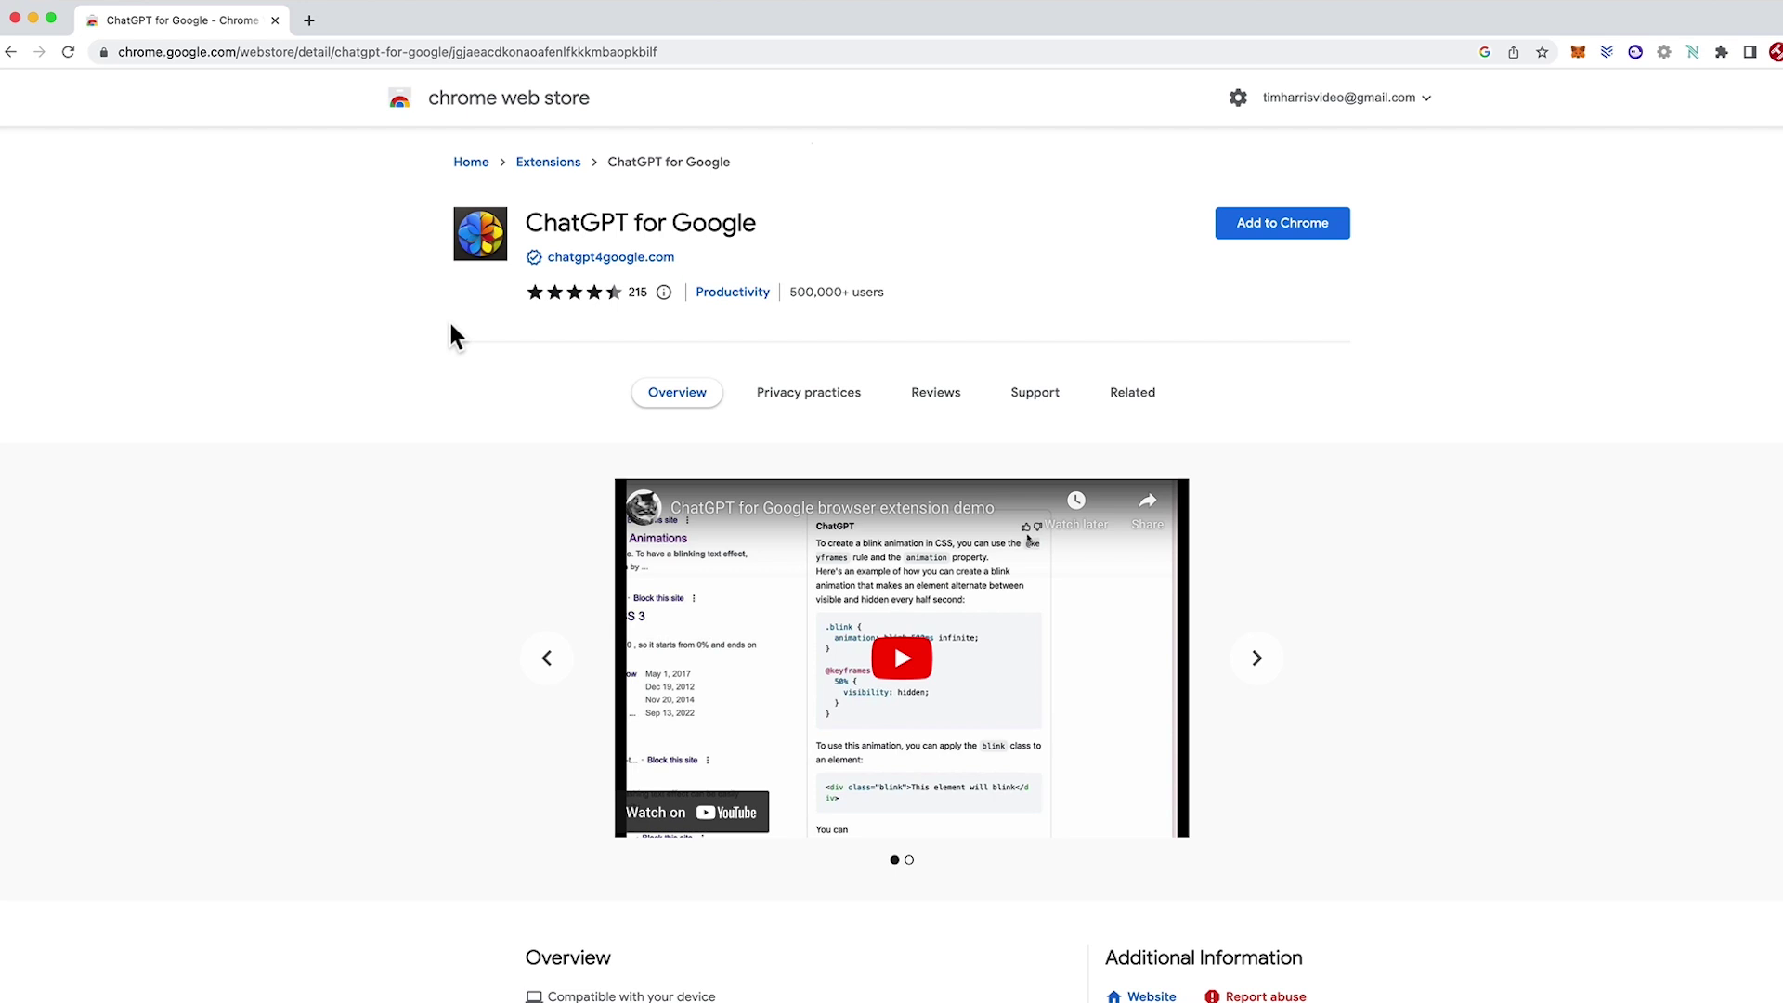
pyautogui.scroll(-5, 415, 467)
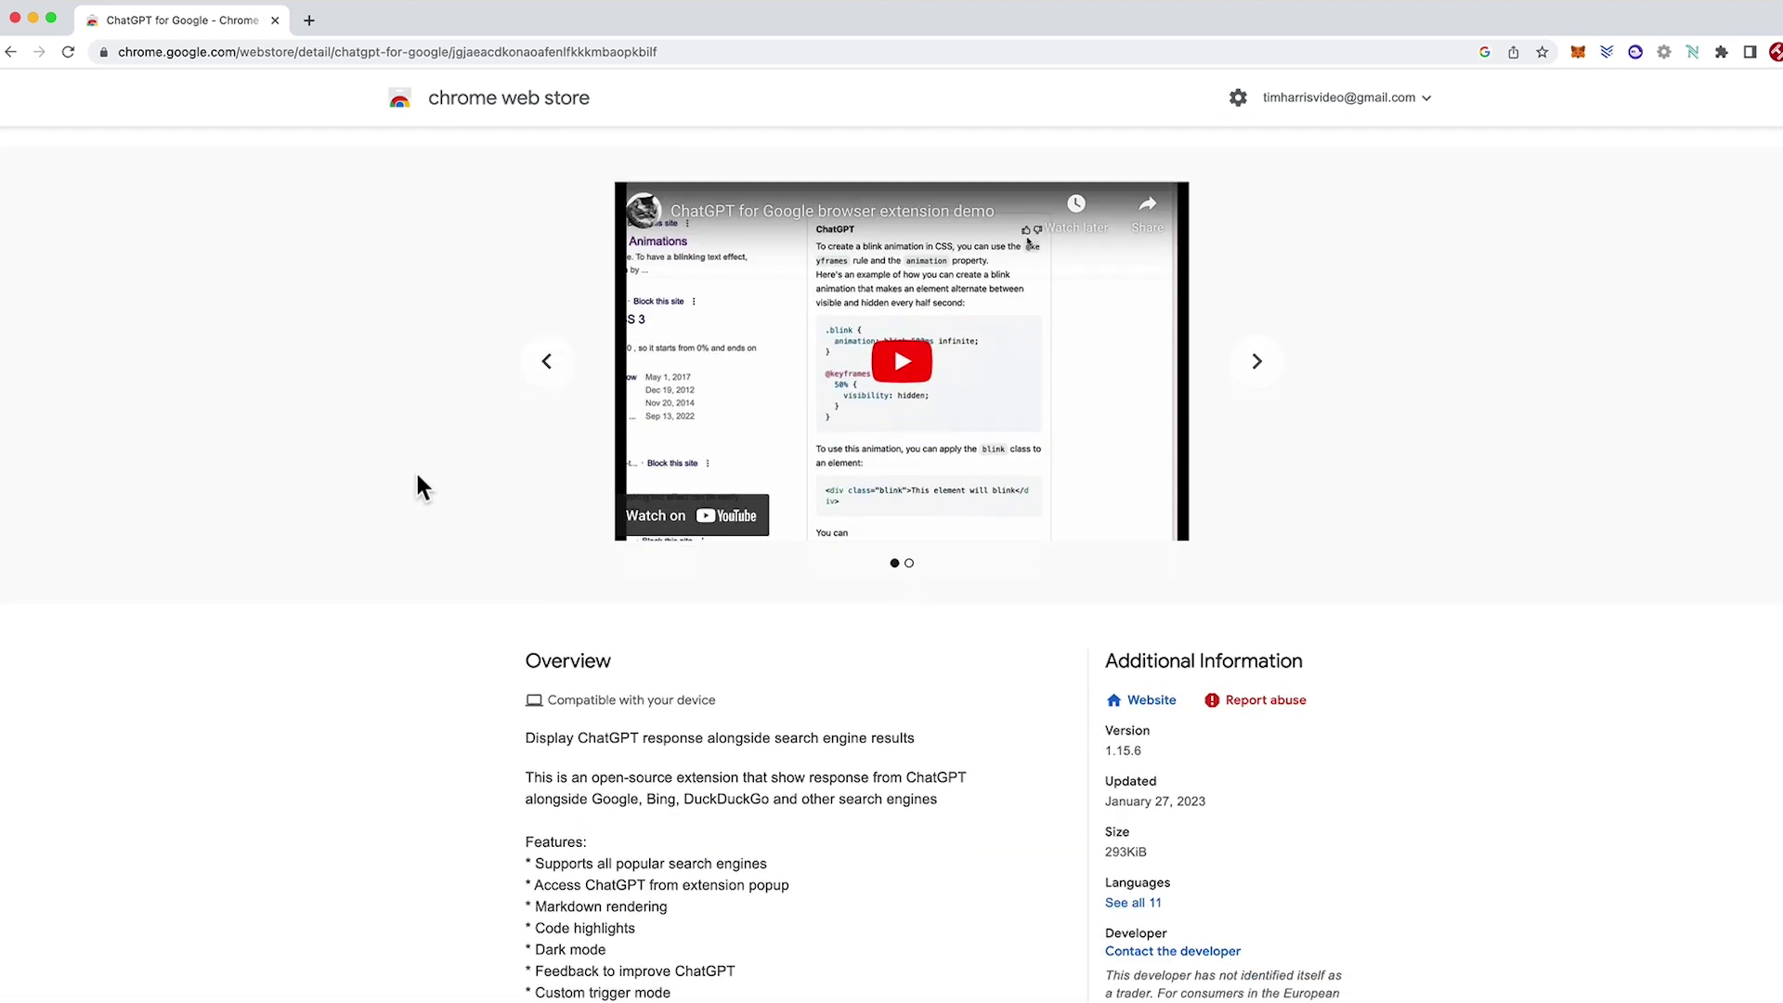
pyautogui.scroll(-5, 417, 475)
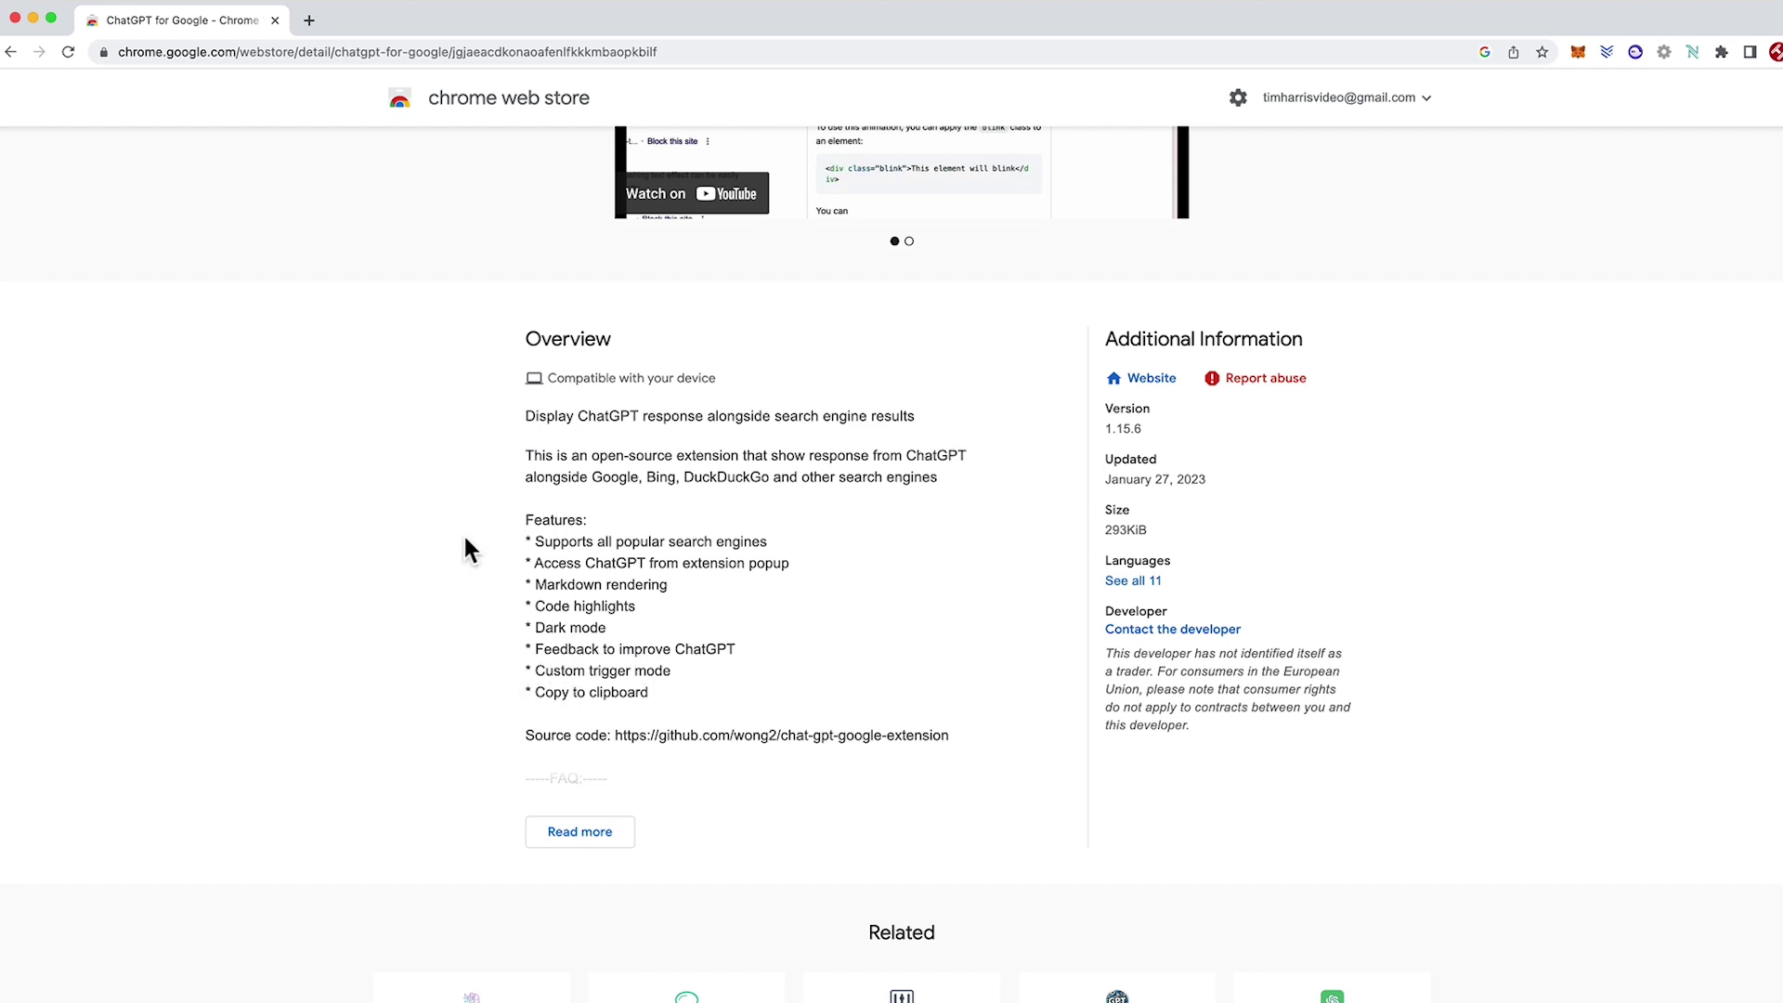
pyautogui.click(557, 831)
pyautogui.scroll(-6, 490, 766)
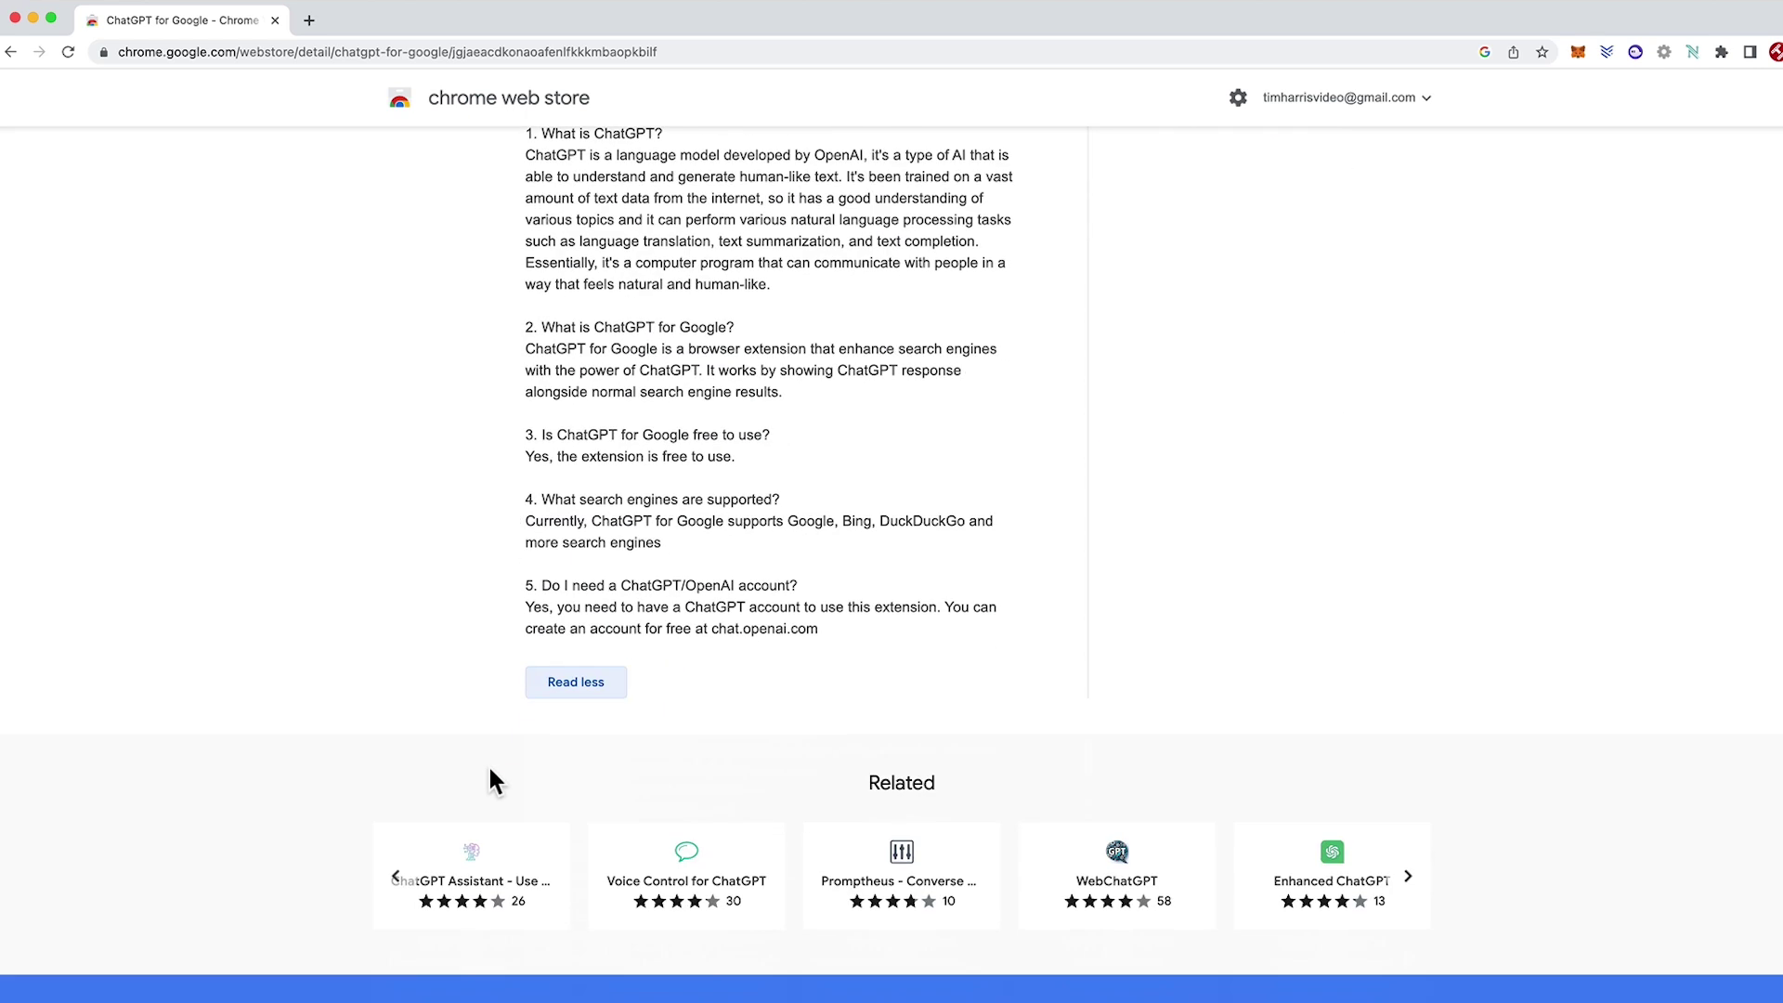
pyautogui.scroll(10, 489, 768)
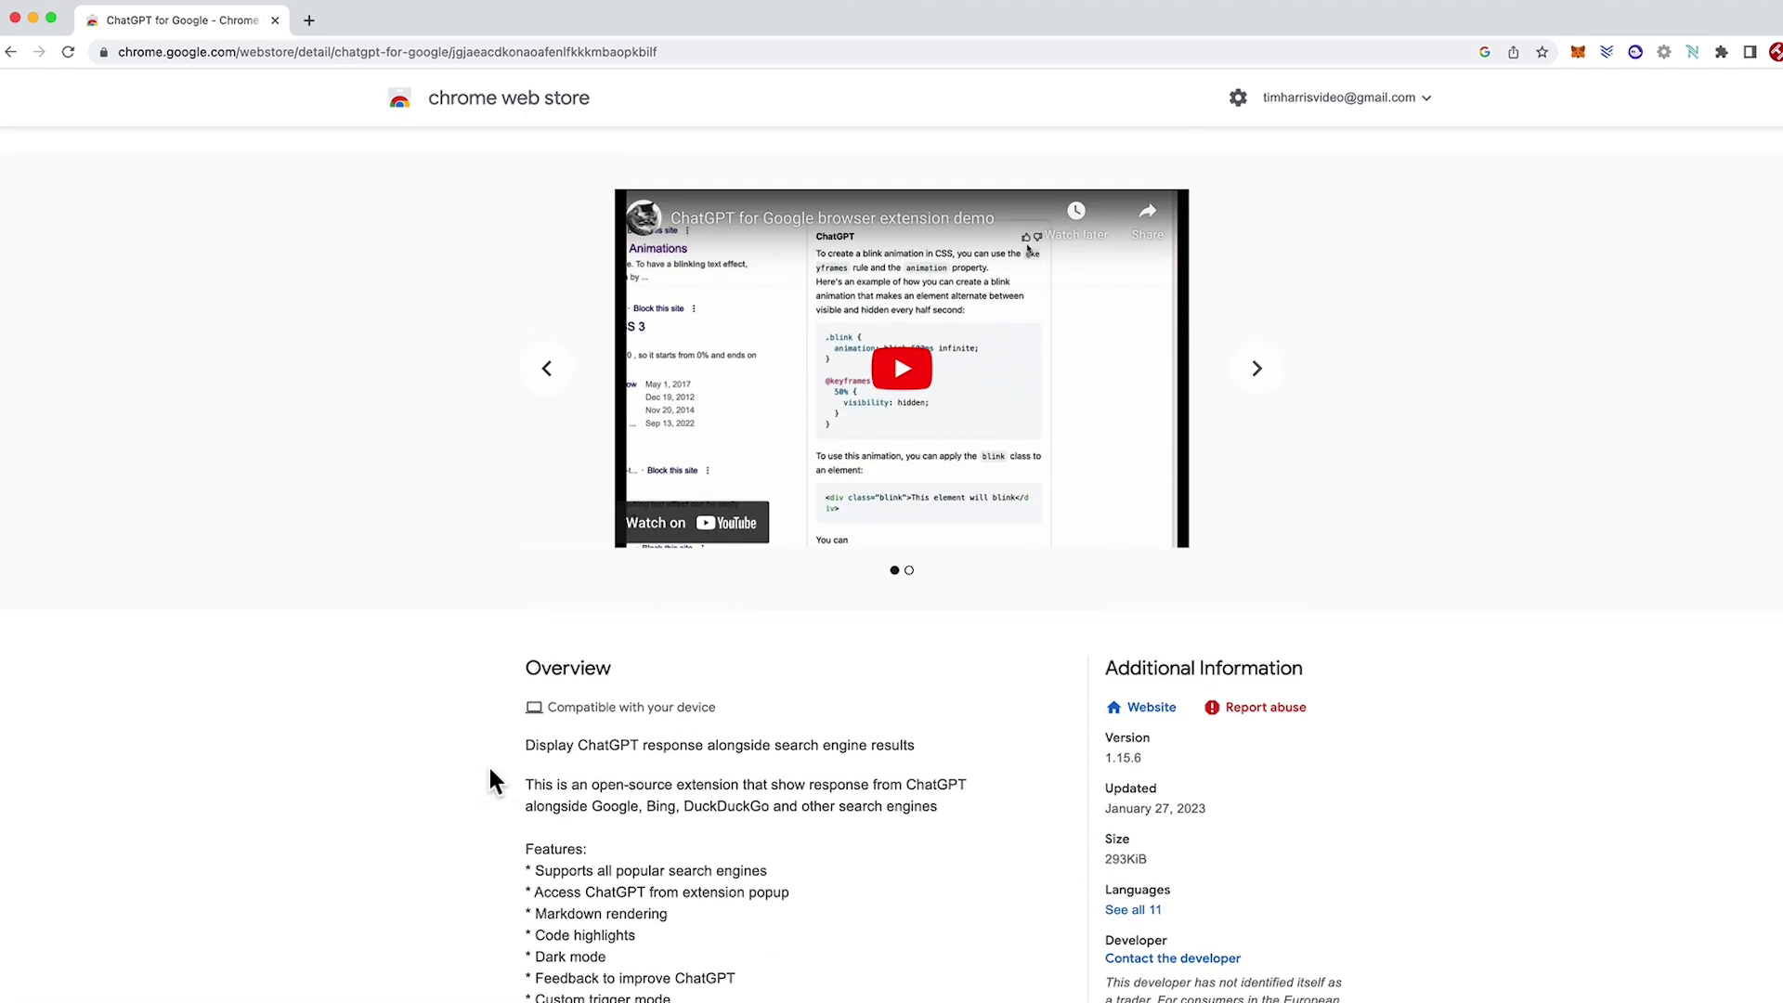
pyautogui.scroll(3, 490, 769)
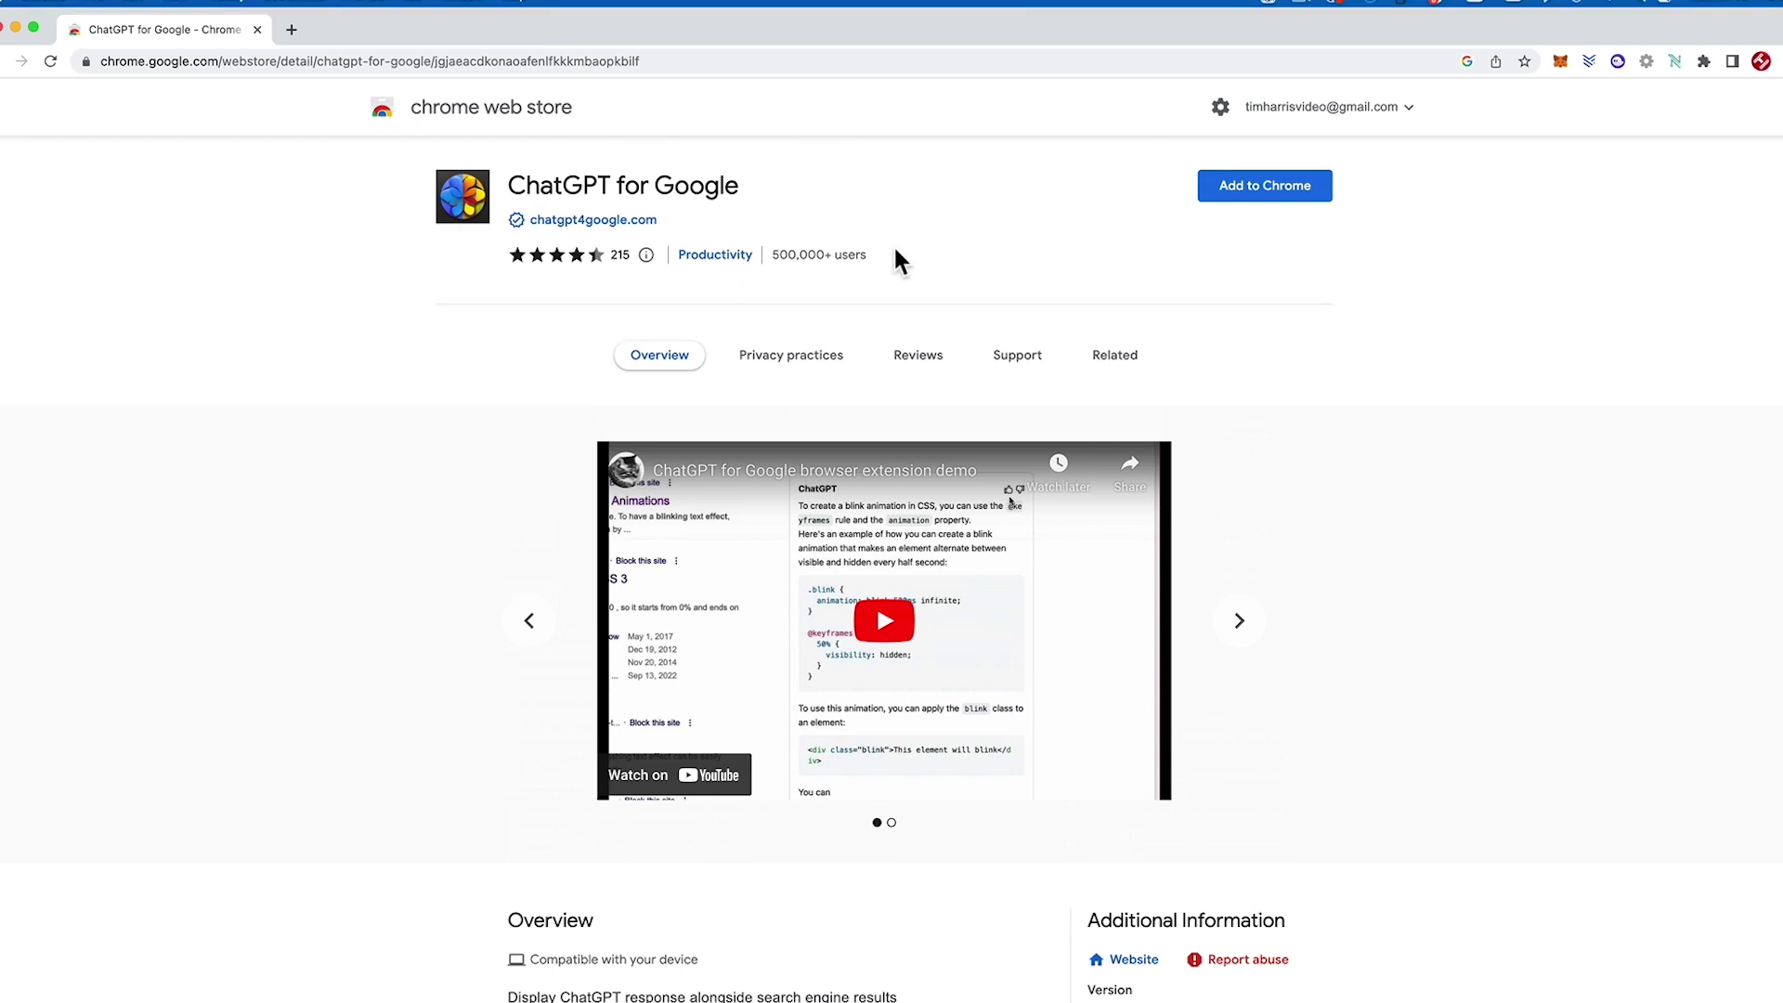
# Add ChatGPT for Google to Chrome after reviewing its permission details.
pyautogui.click(1283, 192)
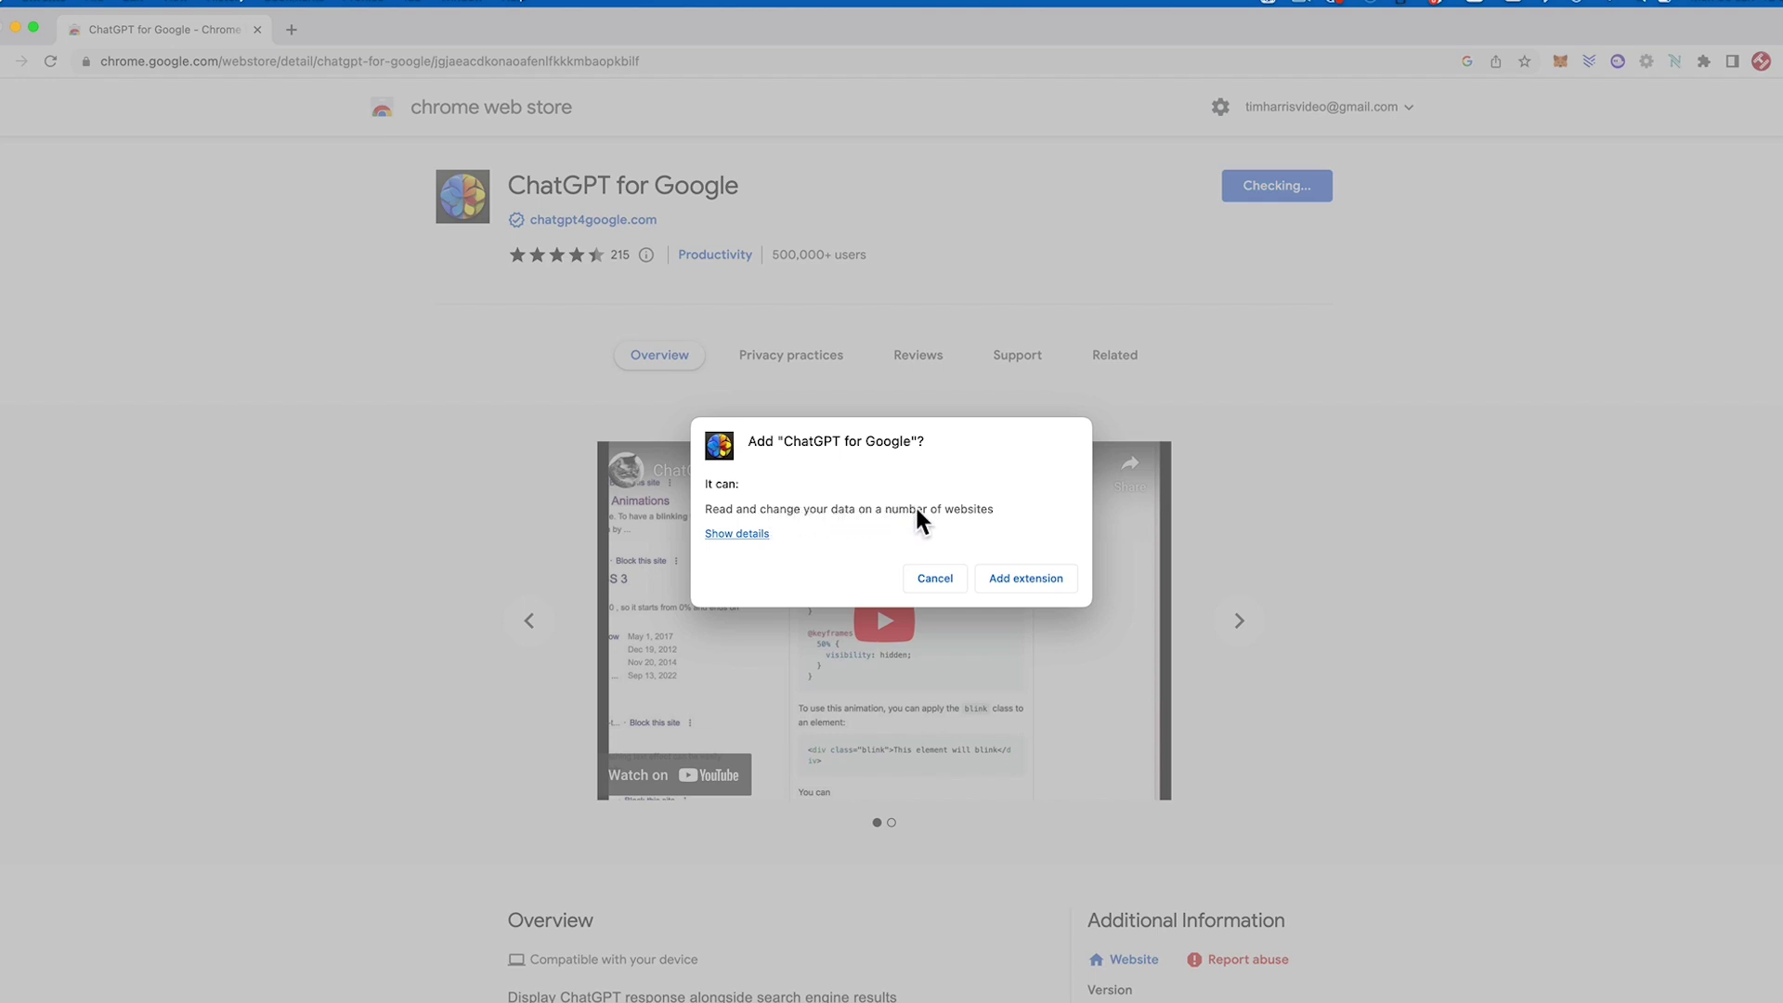
pyautogui.click(734, 535)
pyautogui.click(1011, 579)
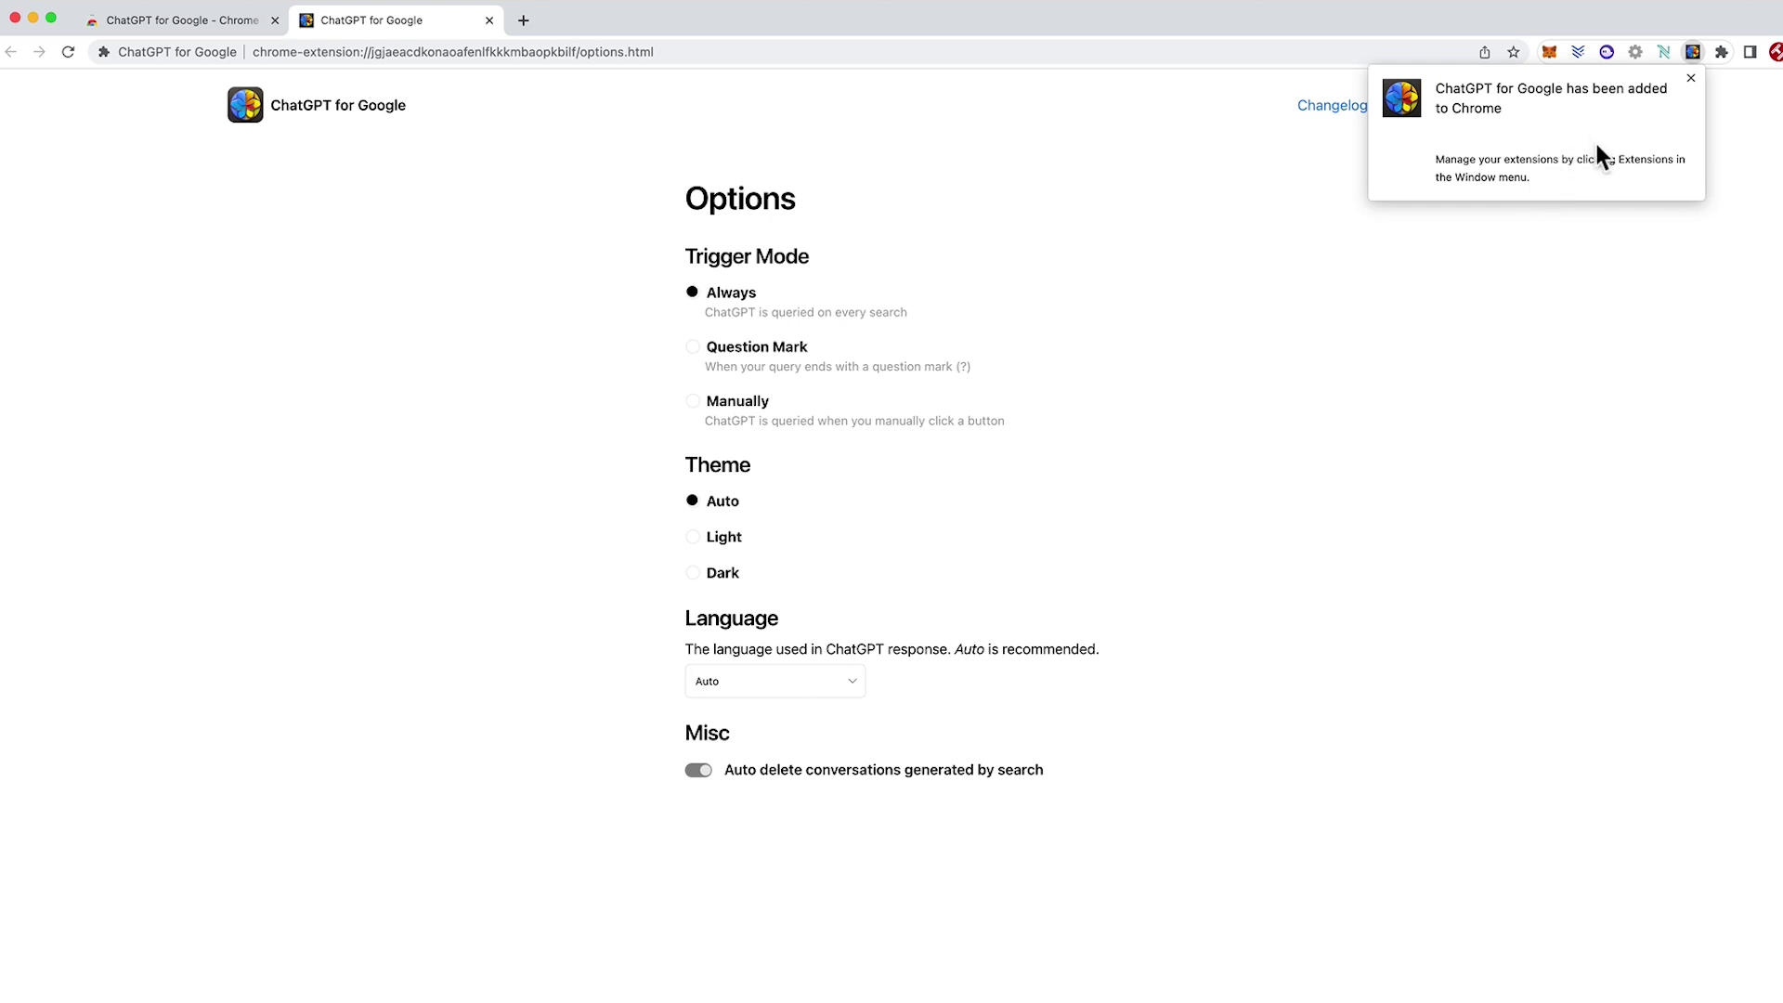
# Dismiss the install notice and check ChatGPT for Google's entry in the Extensions menu.
pyautogui.click(1720, 99)
pyautogui.click(1724, 52)
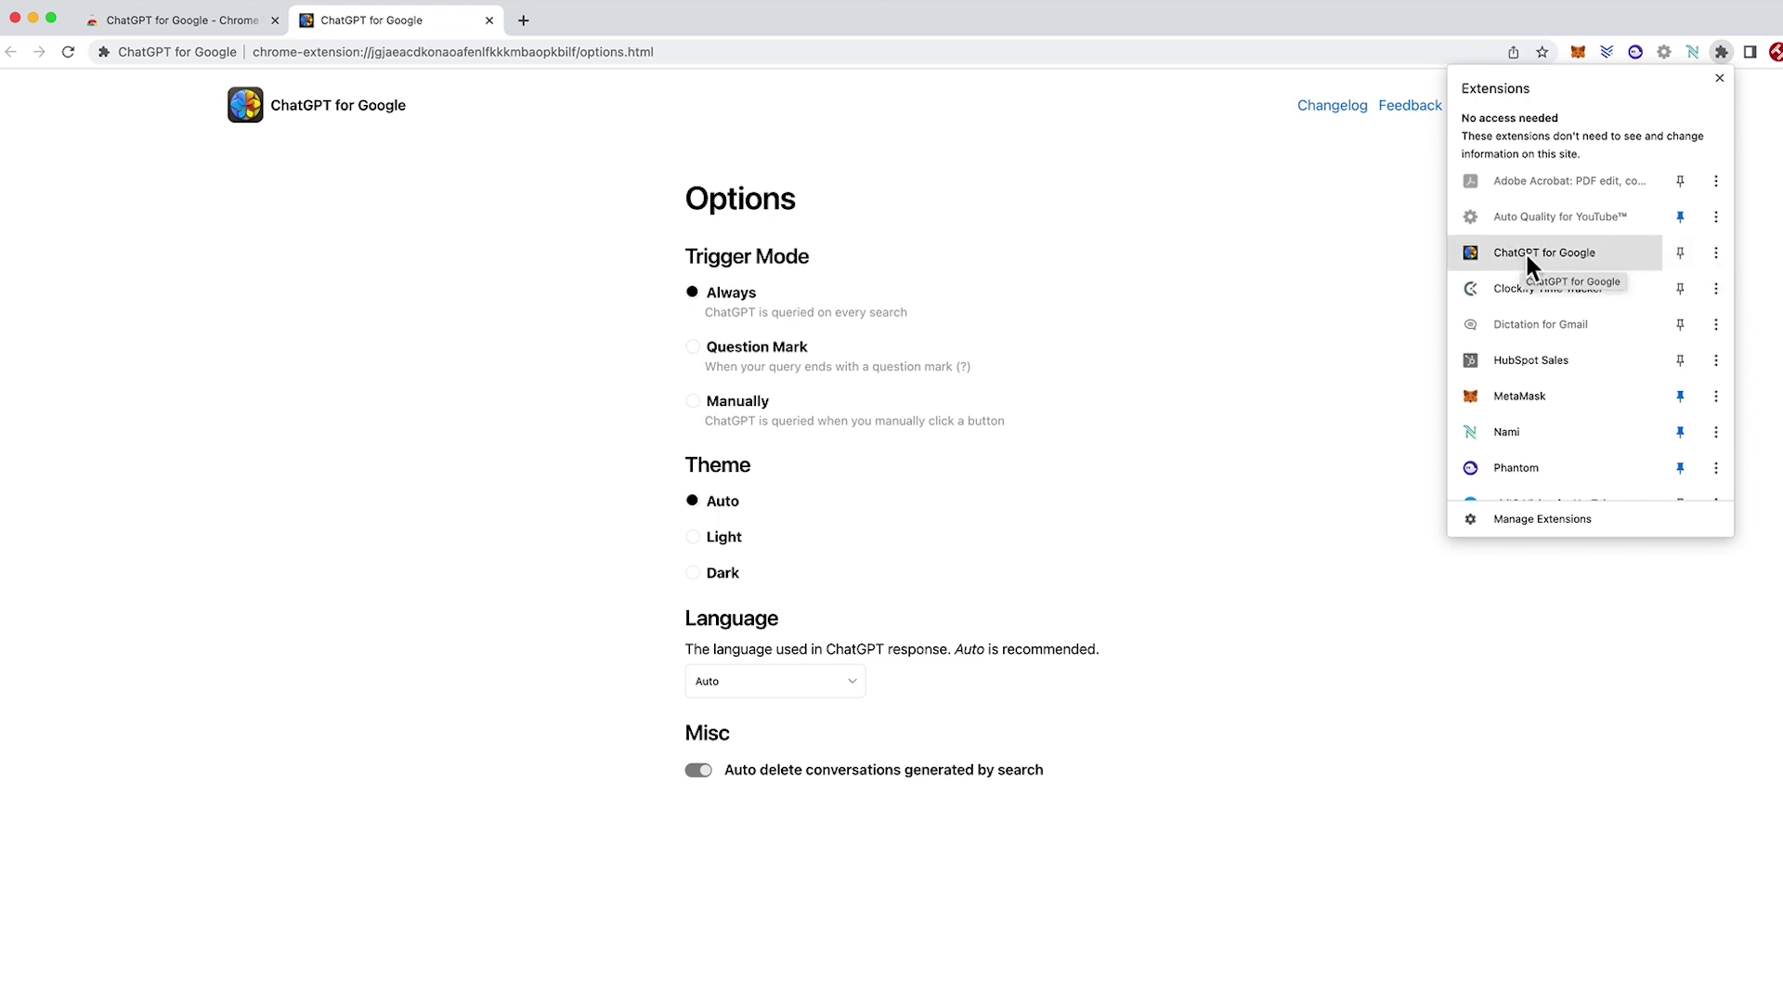
pyautogui.click(1716, 252)
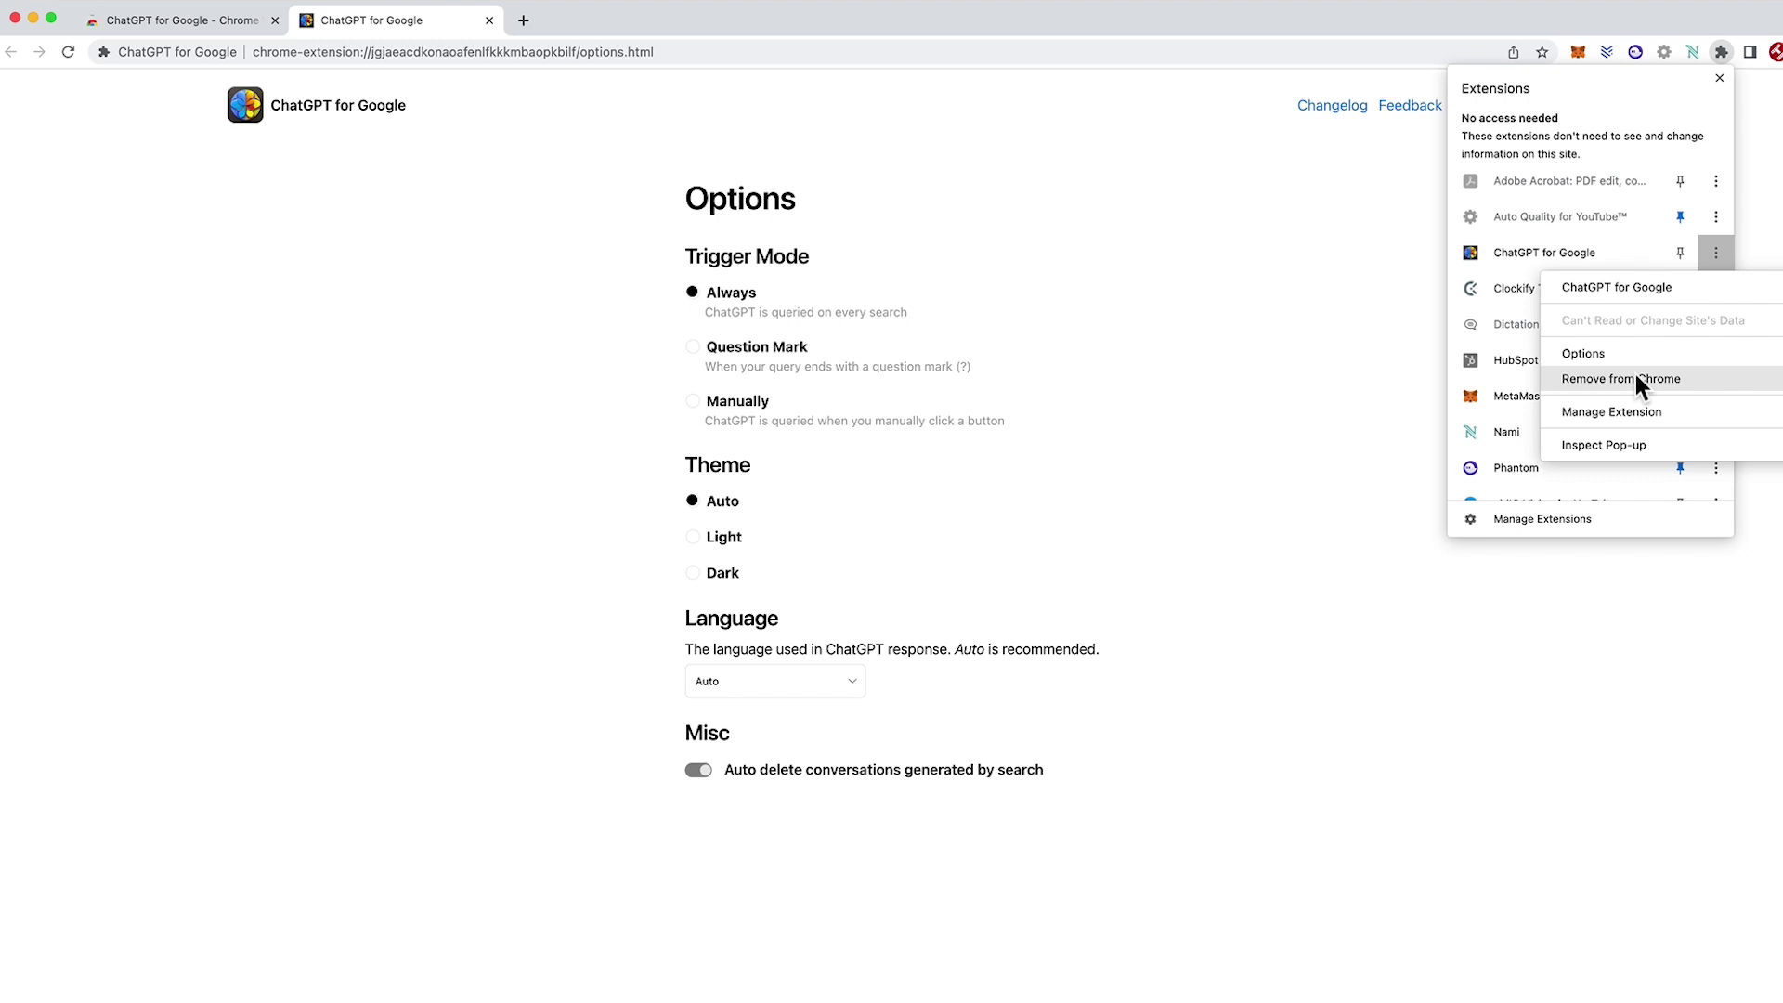
pyautogui.click(1343, 312)
pyautogui.click(1345, 315)
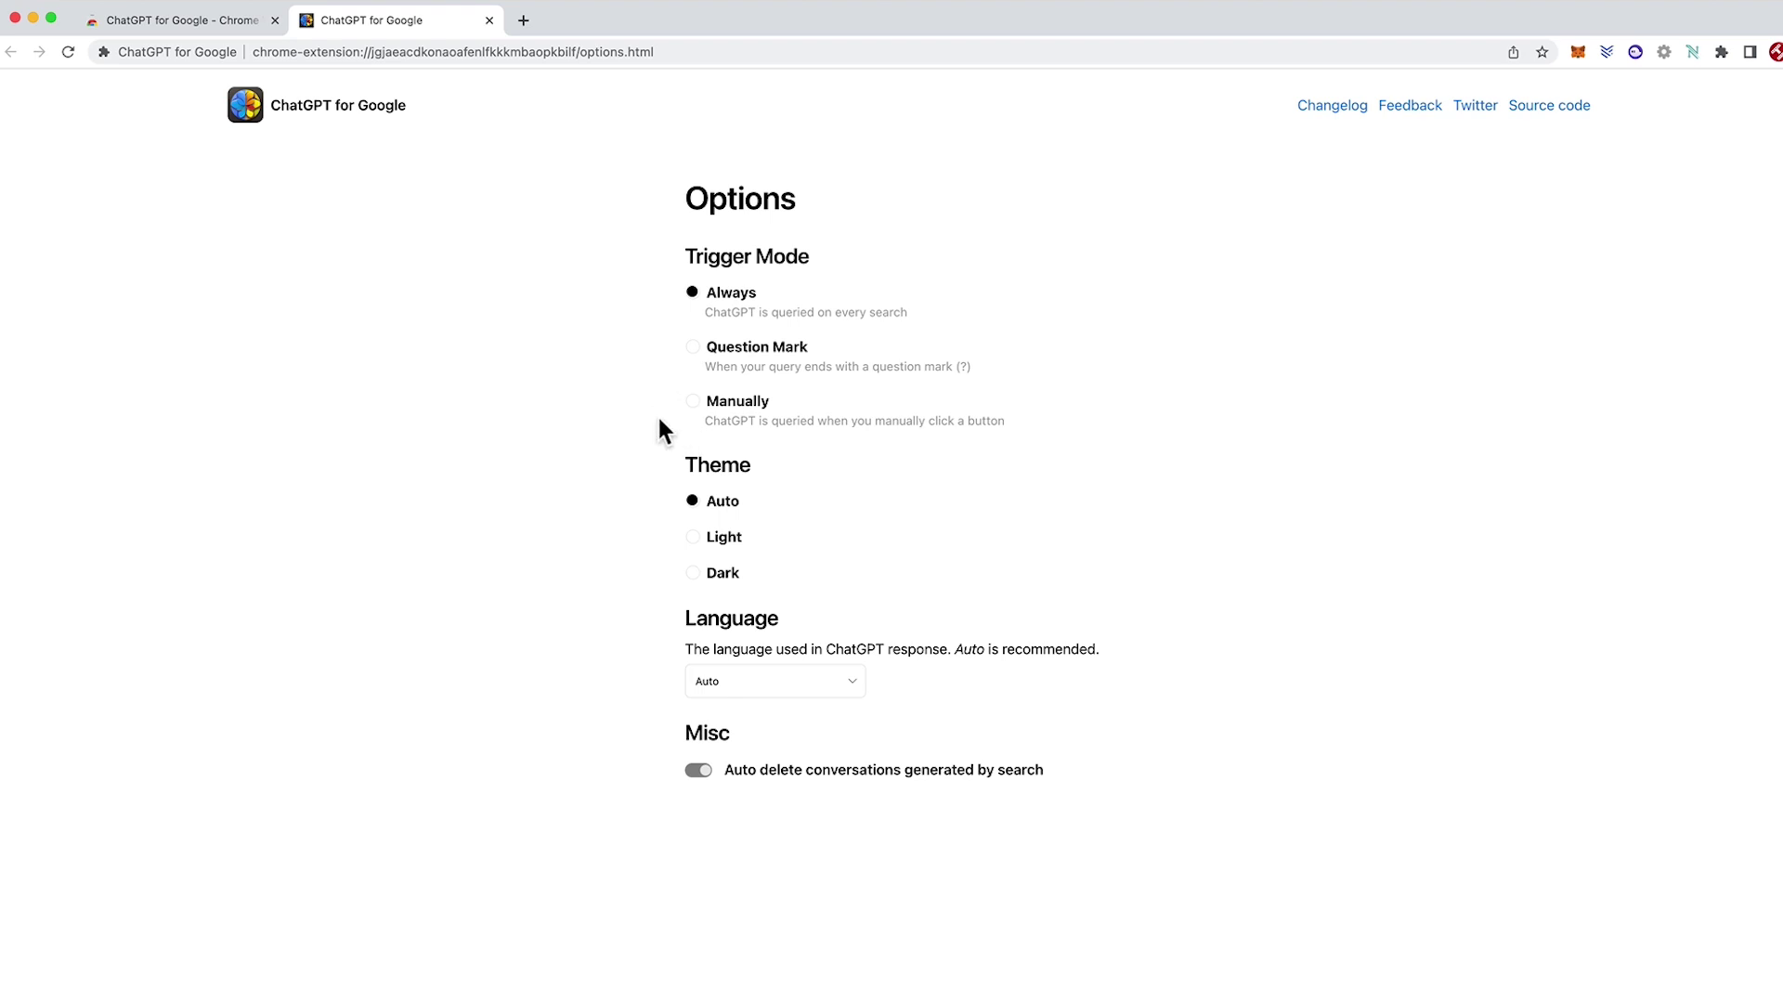
pyautogui.click(692, 538)
pyautogui.click(693, 573)
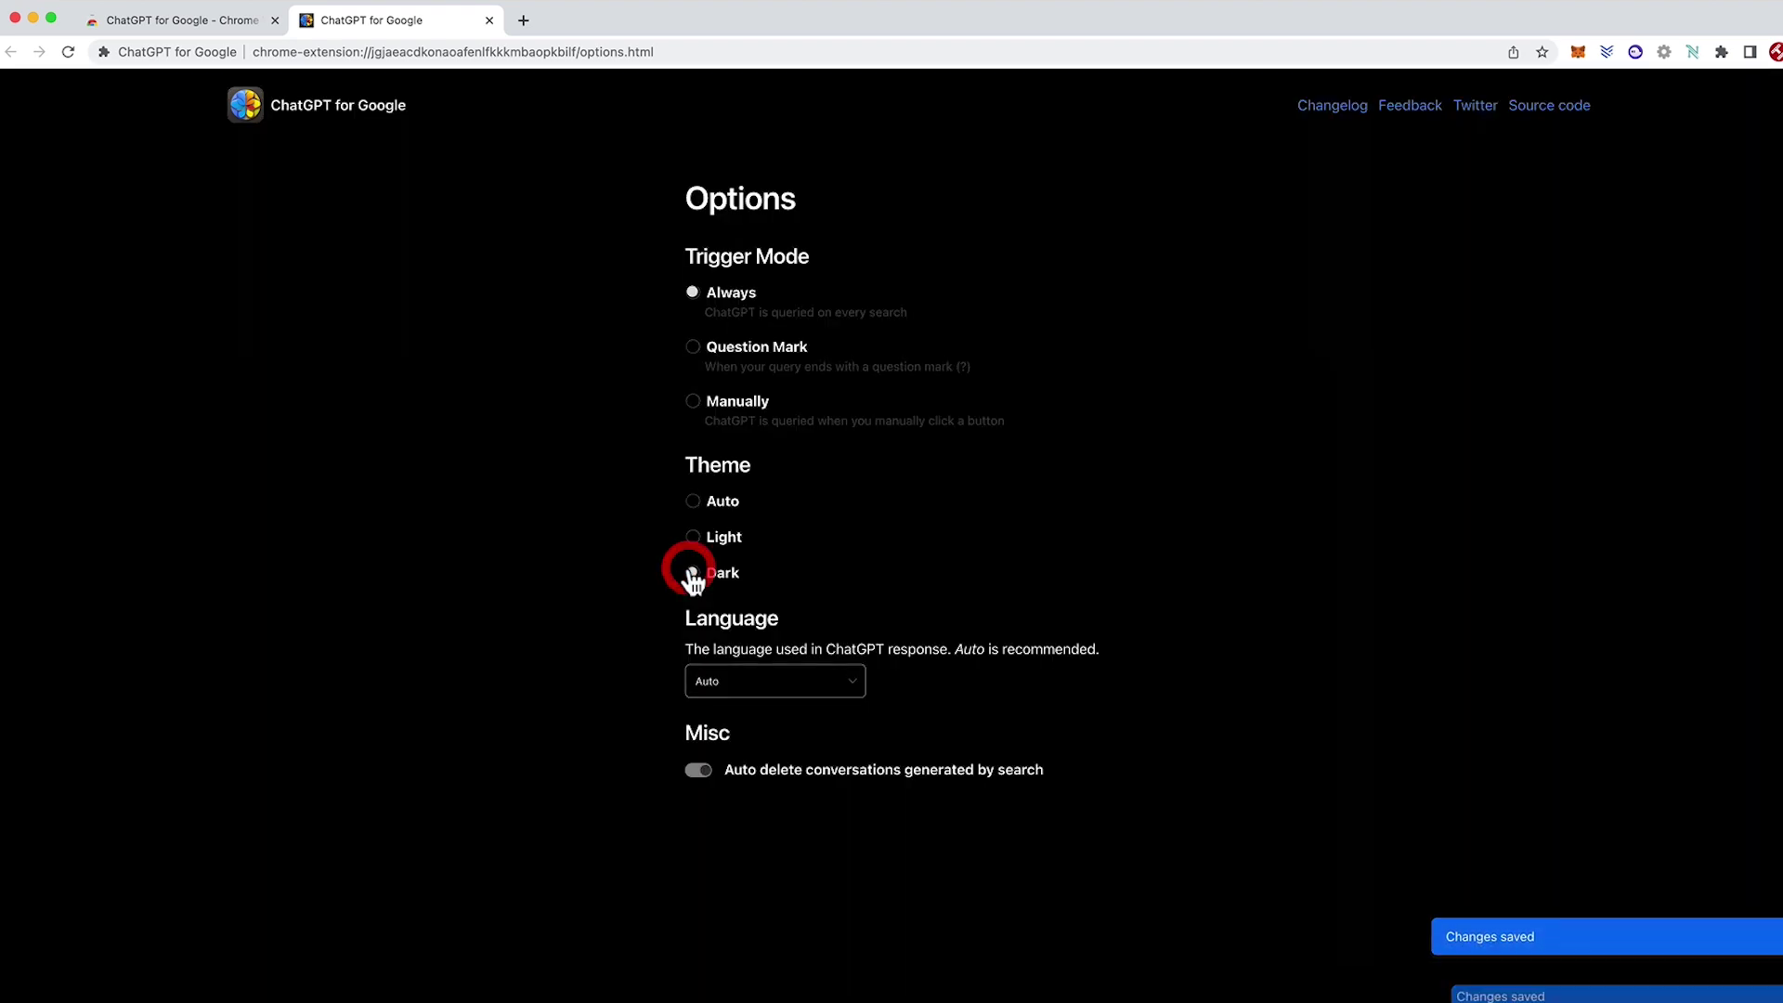
pyautogui.click(695, 502)
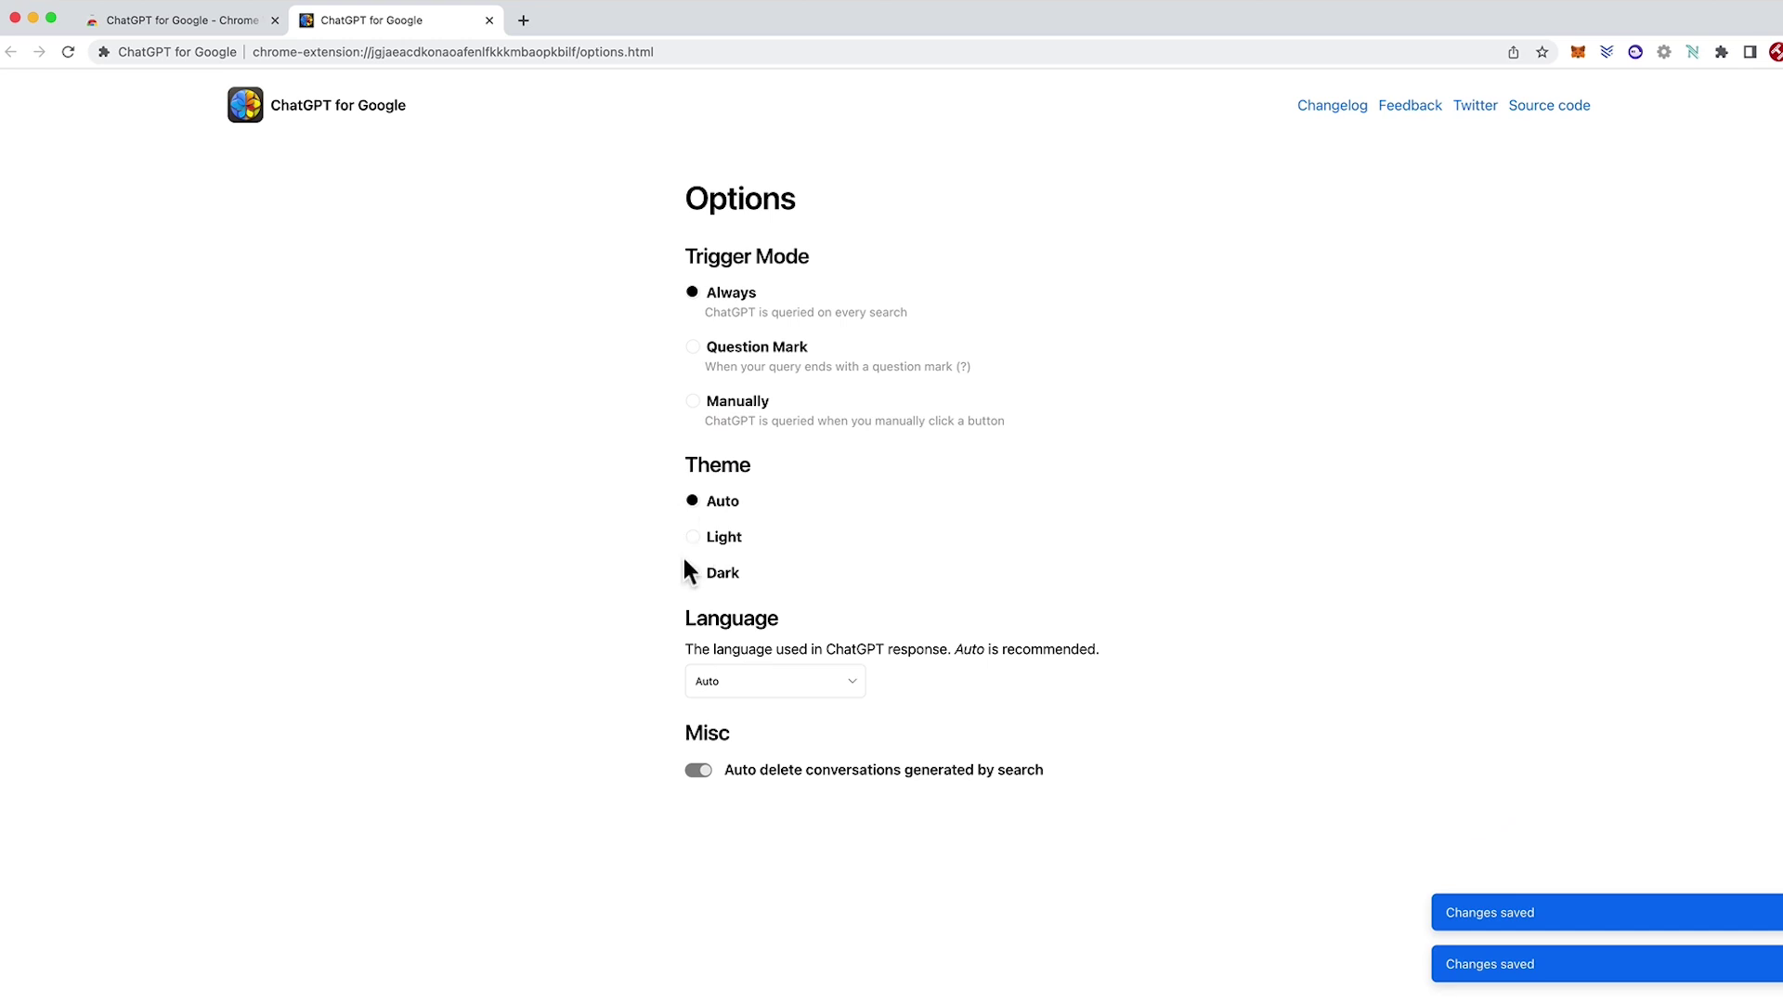
pyautogui.click(643, 574)
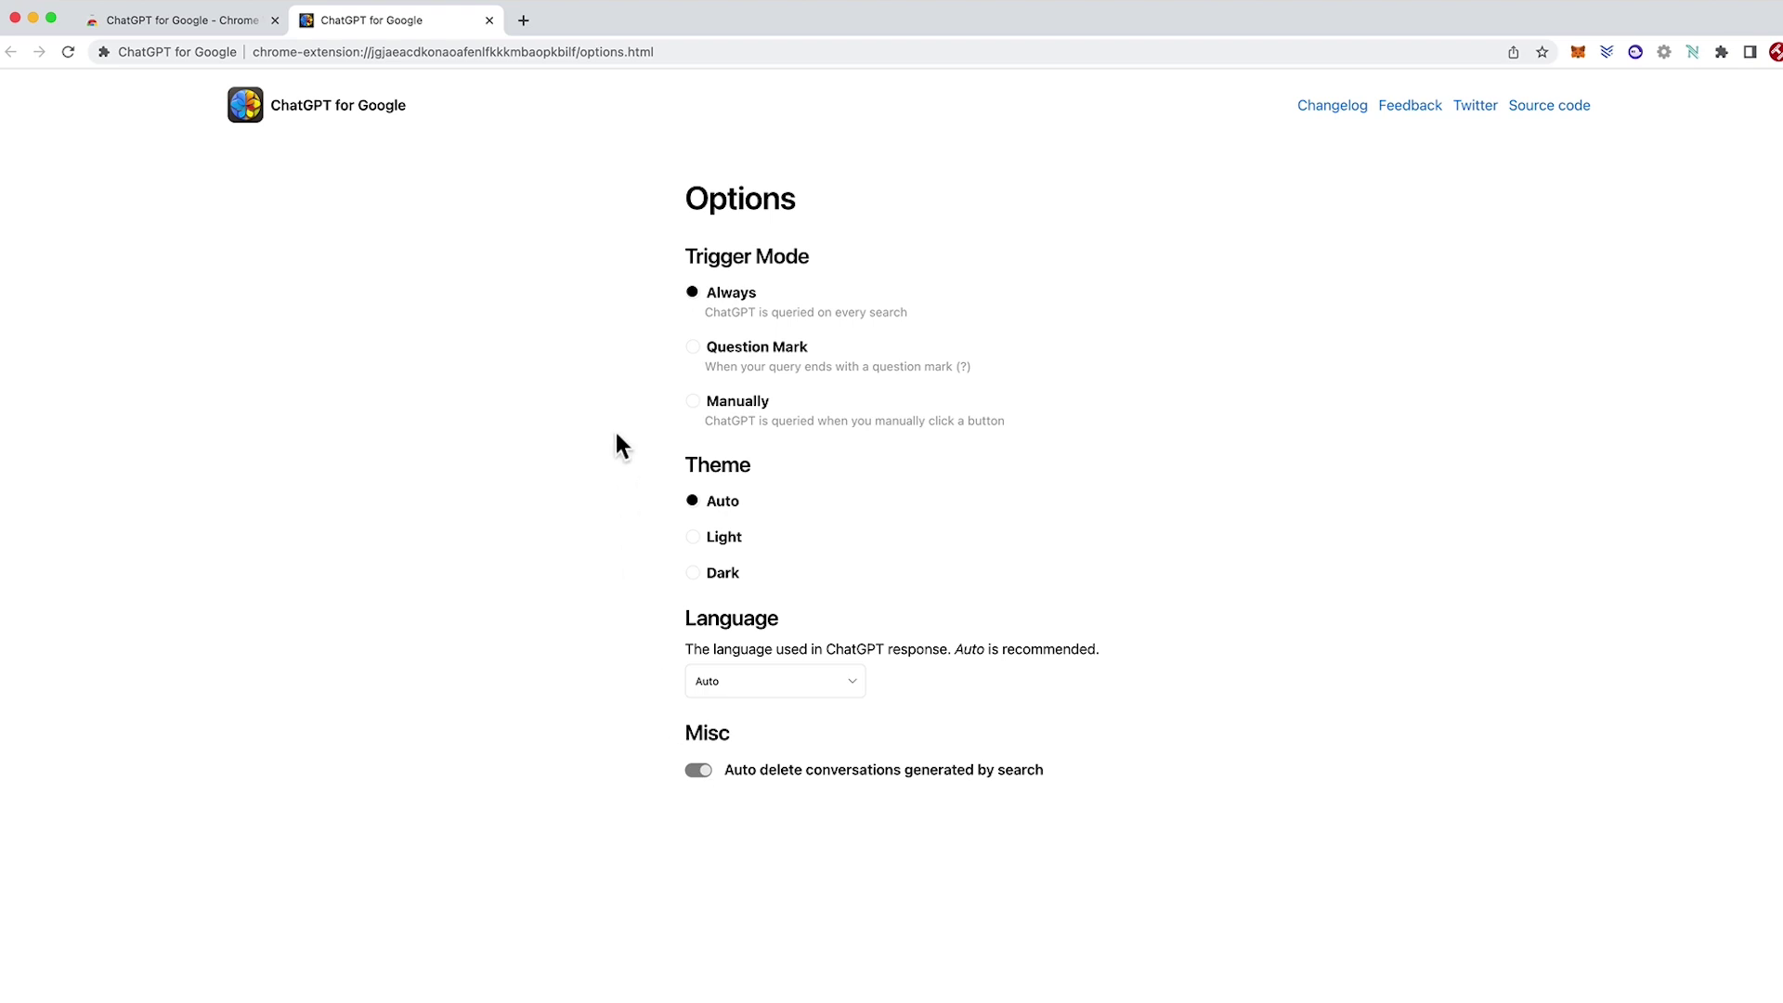
# Close the extension's options tab and navigate back to the Google homepage.
pyautogui.click(490, 21)
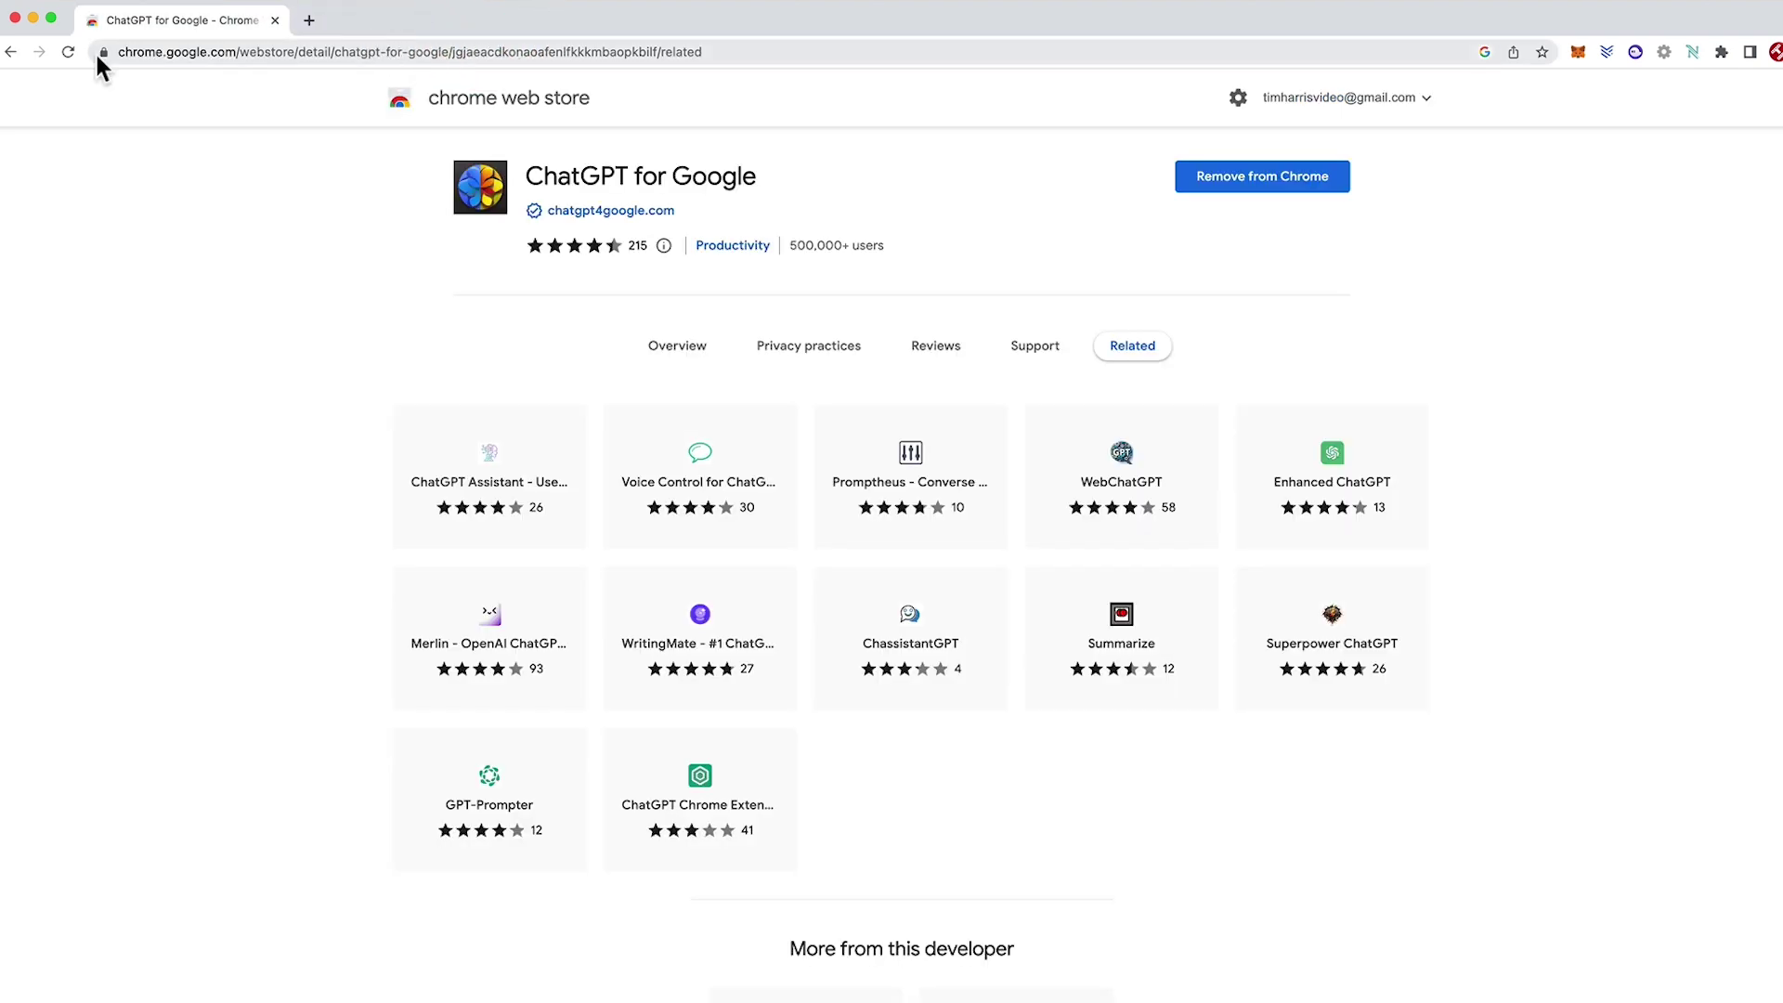
pyautogui.click(10, 52)
pyautogui.click(8, 54)
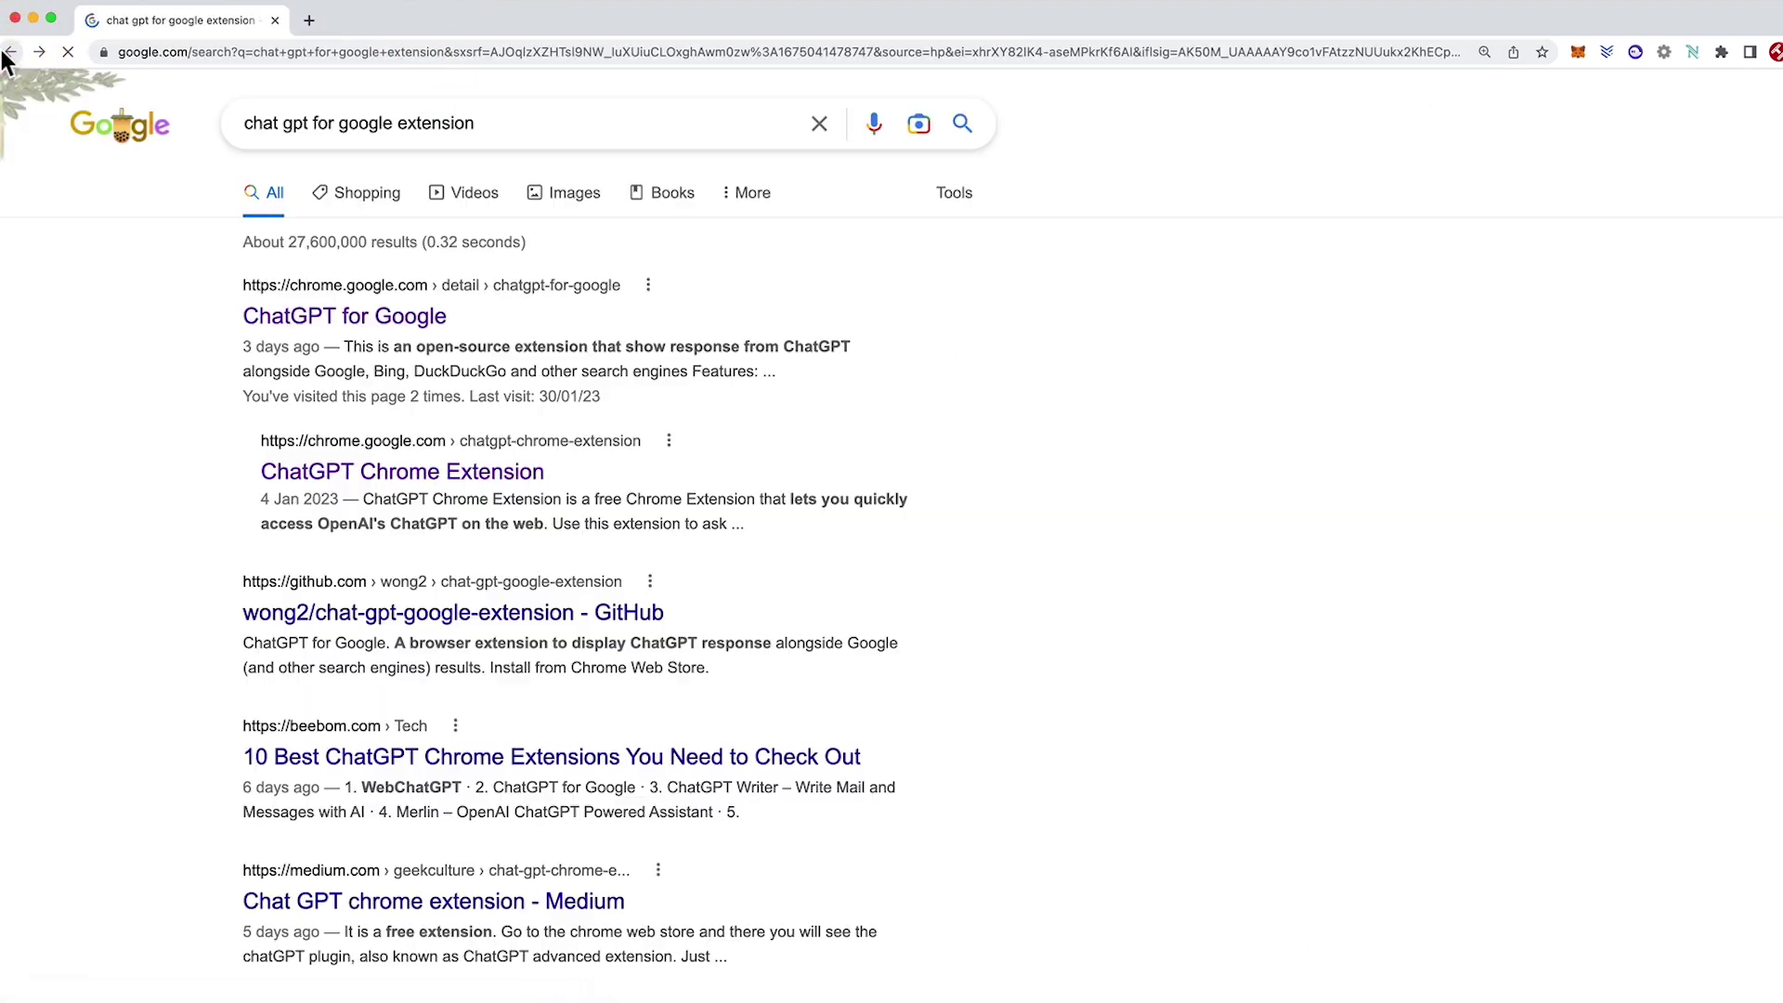
pyautogui.click(8, 54)
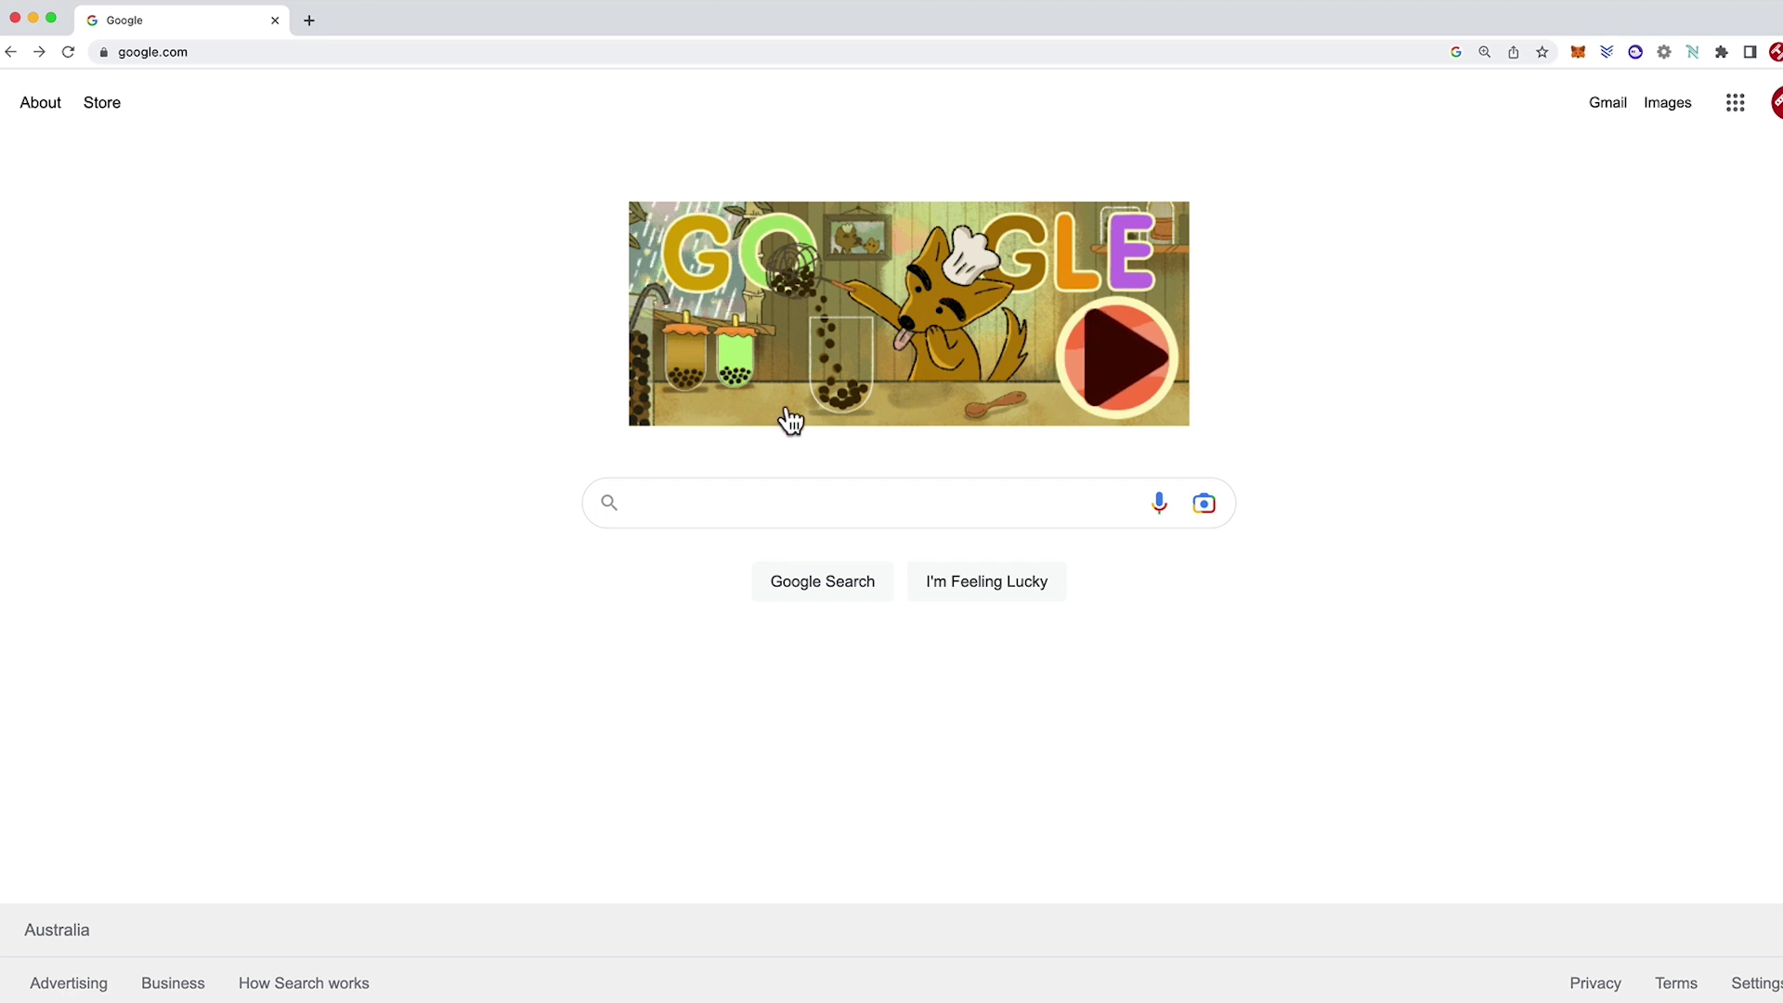
# Search Google for 'how to make bubble tea'.
pyautogui.click(702, 506)
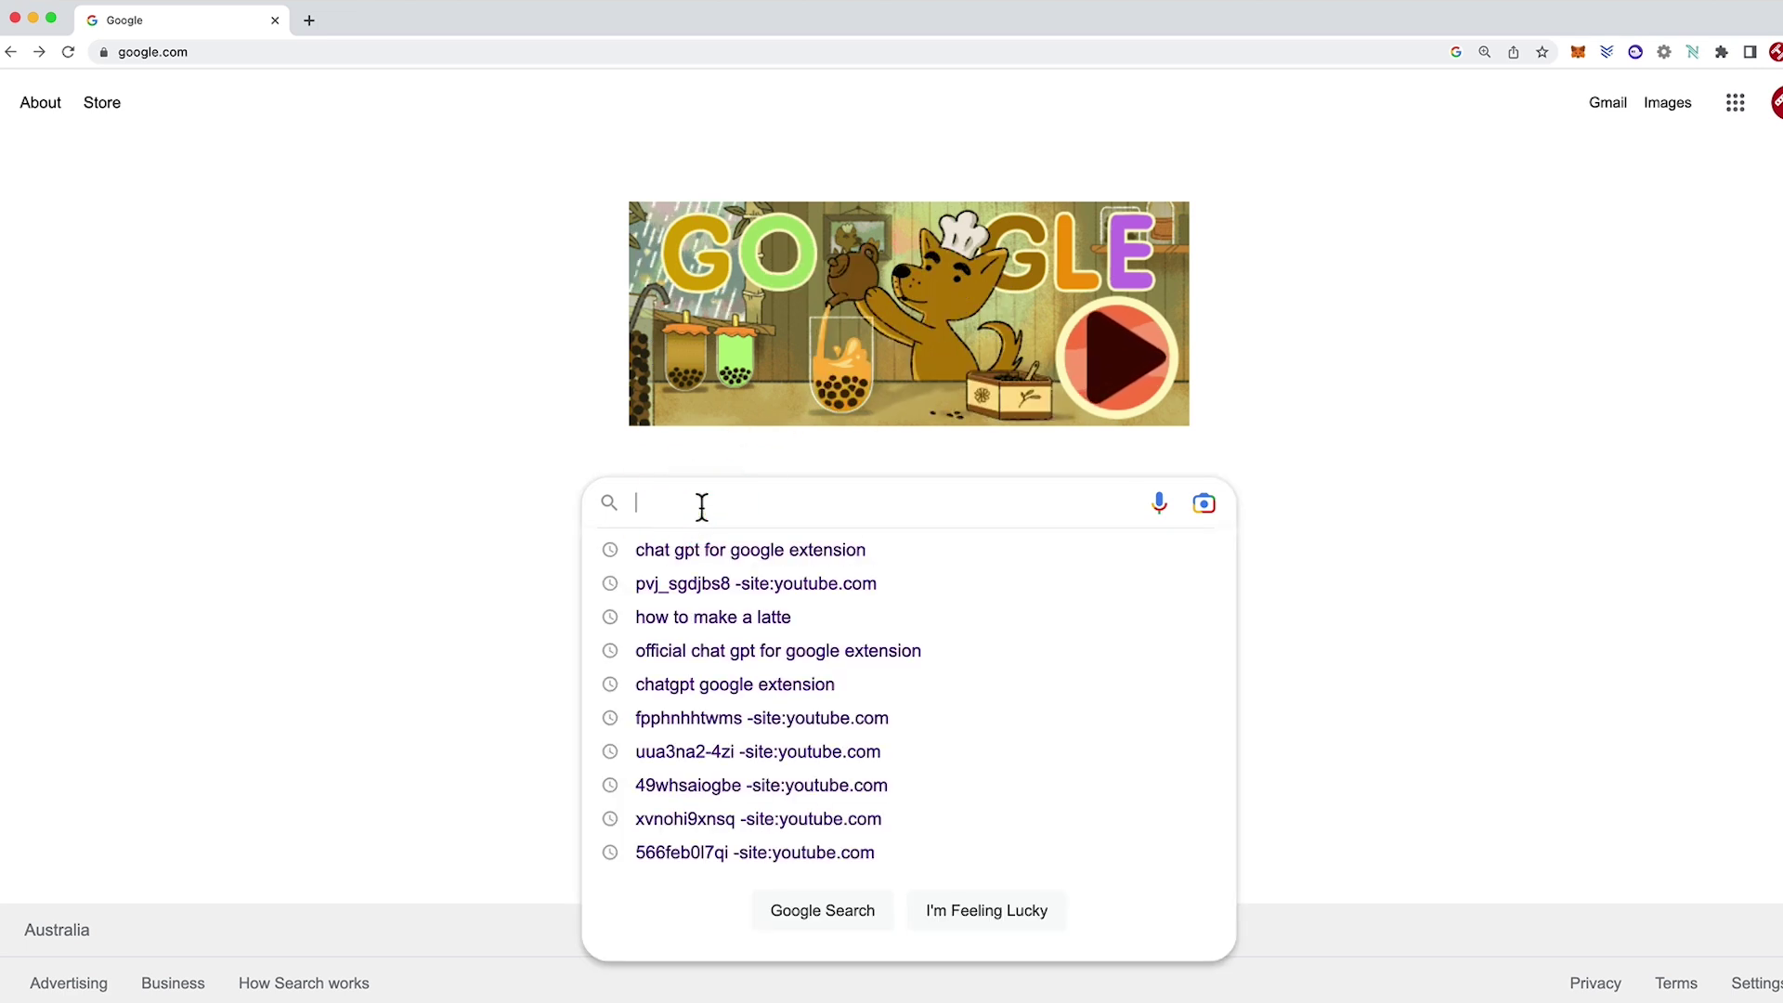
pyautogui.write('how to make ')
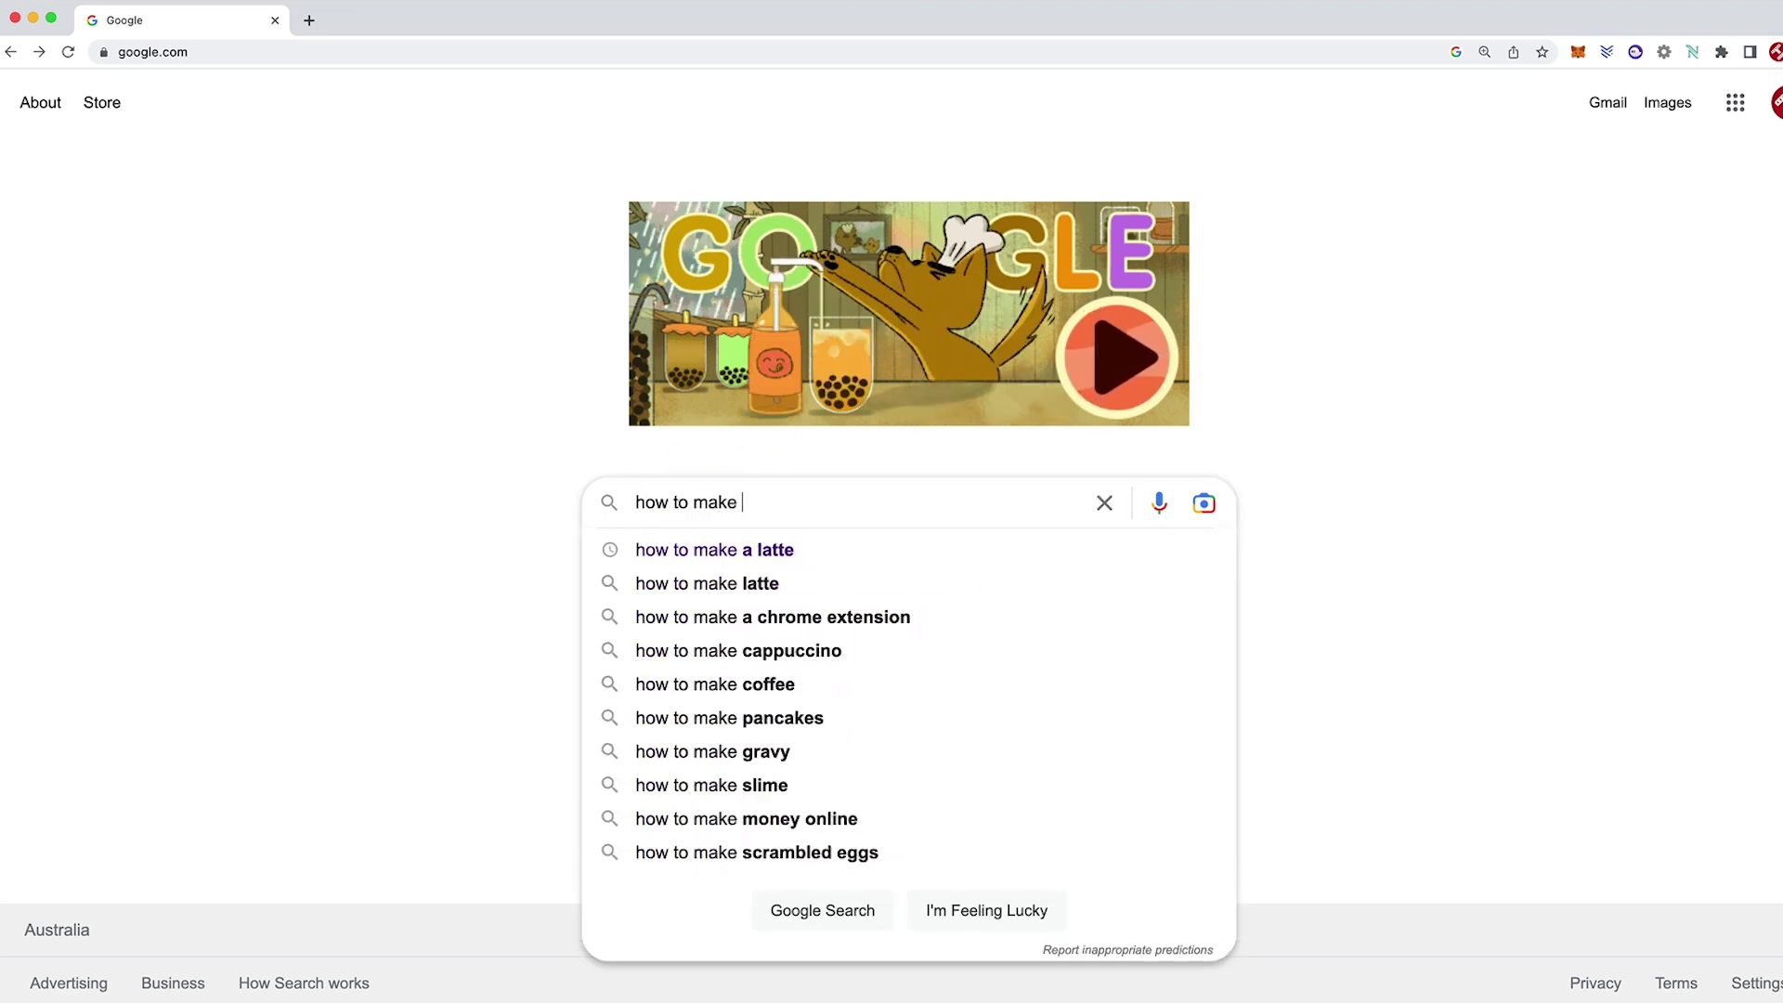
pyautogui.write('bubble tea')
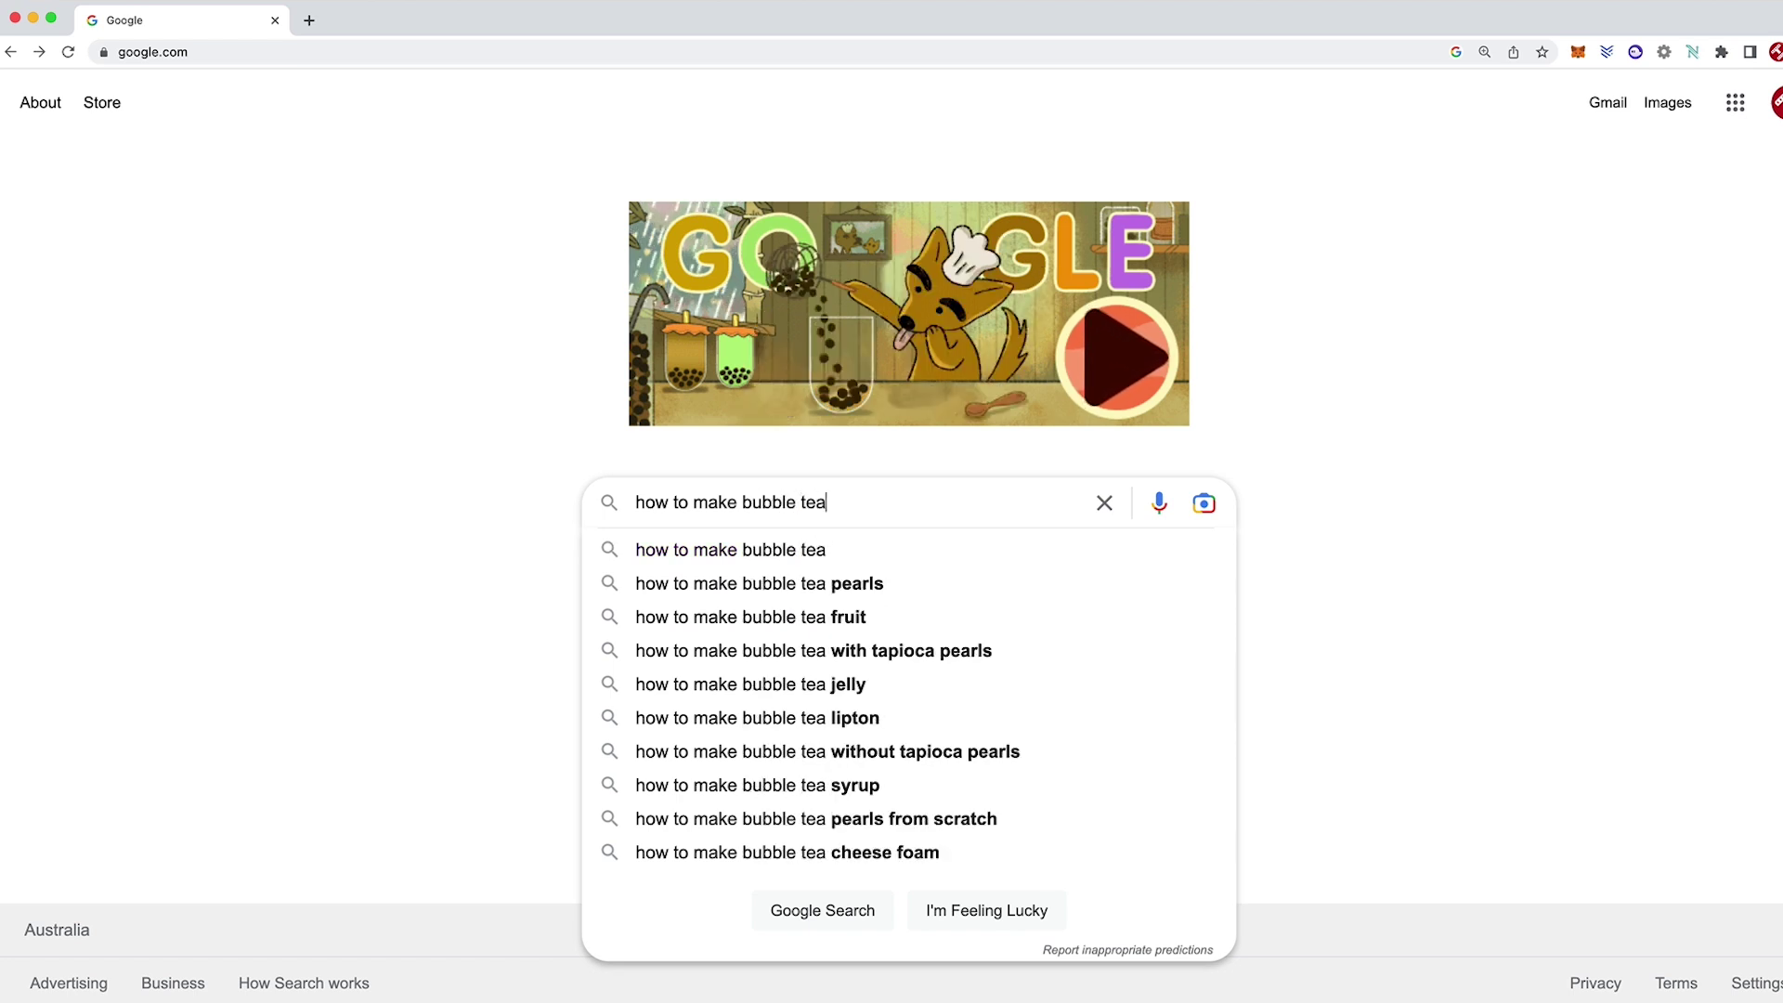
pyautogui.press('Return')
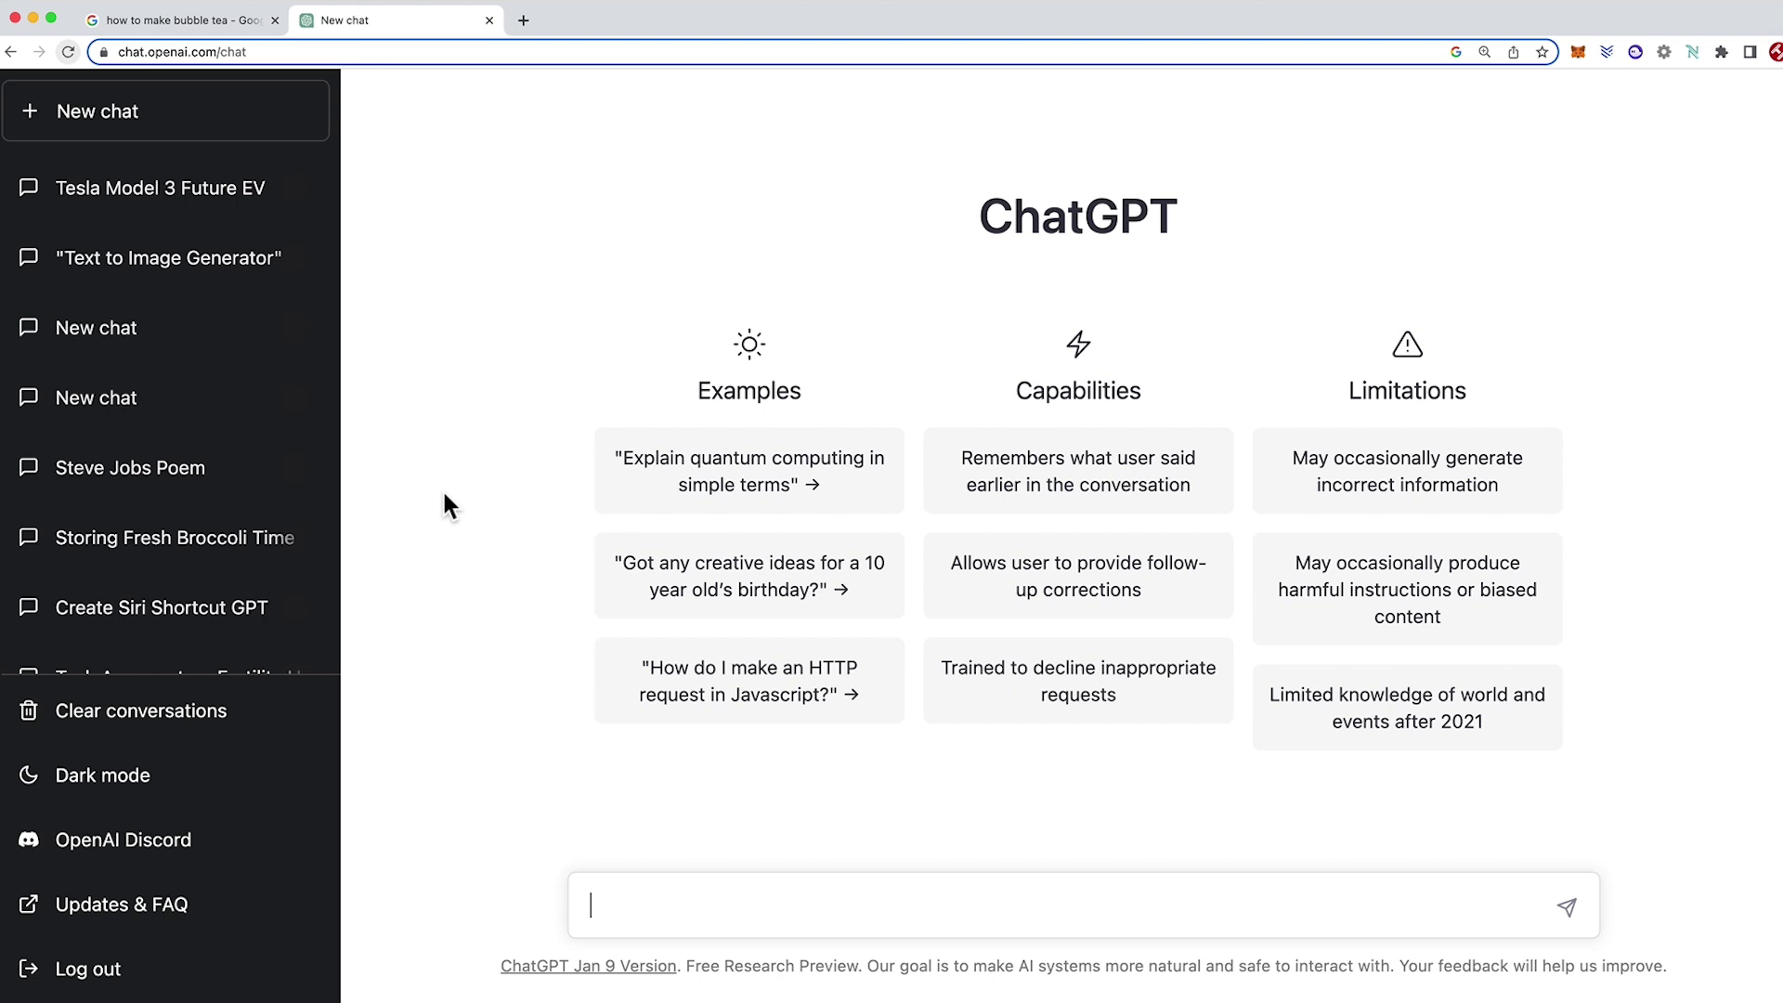
# Close the ChatGPT chat tab and rerun the bubble tea search to get ChatGPT's answer.
pyautogui.click(490, 21)
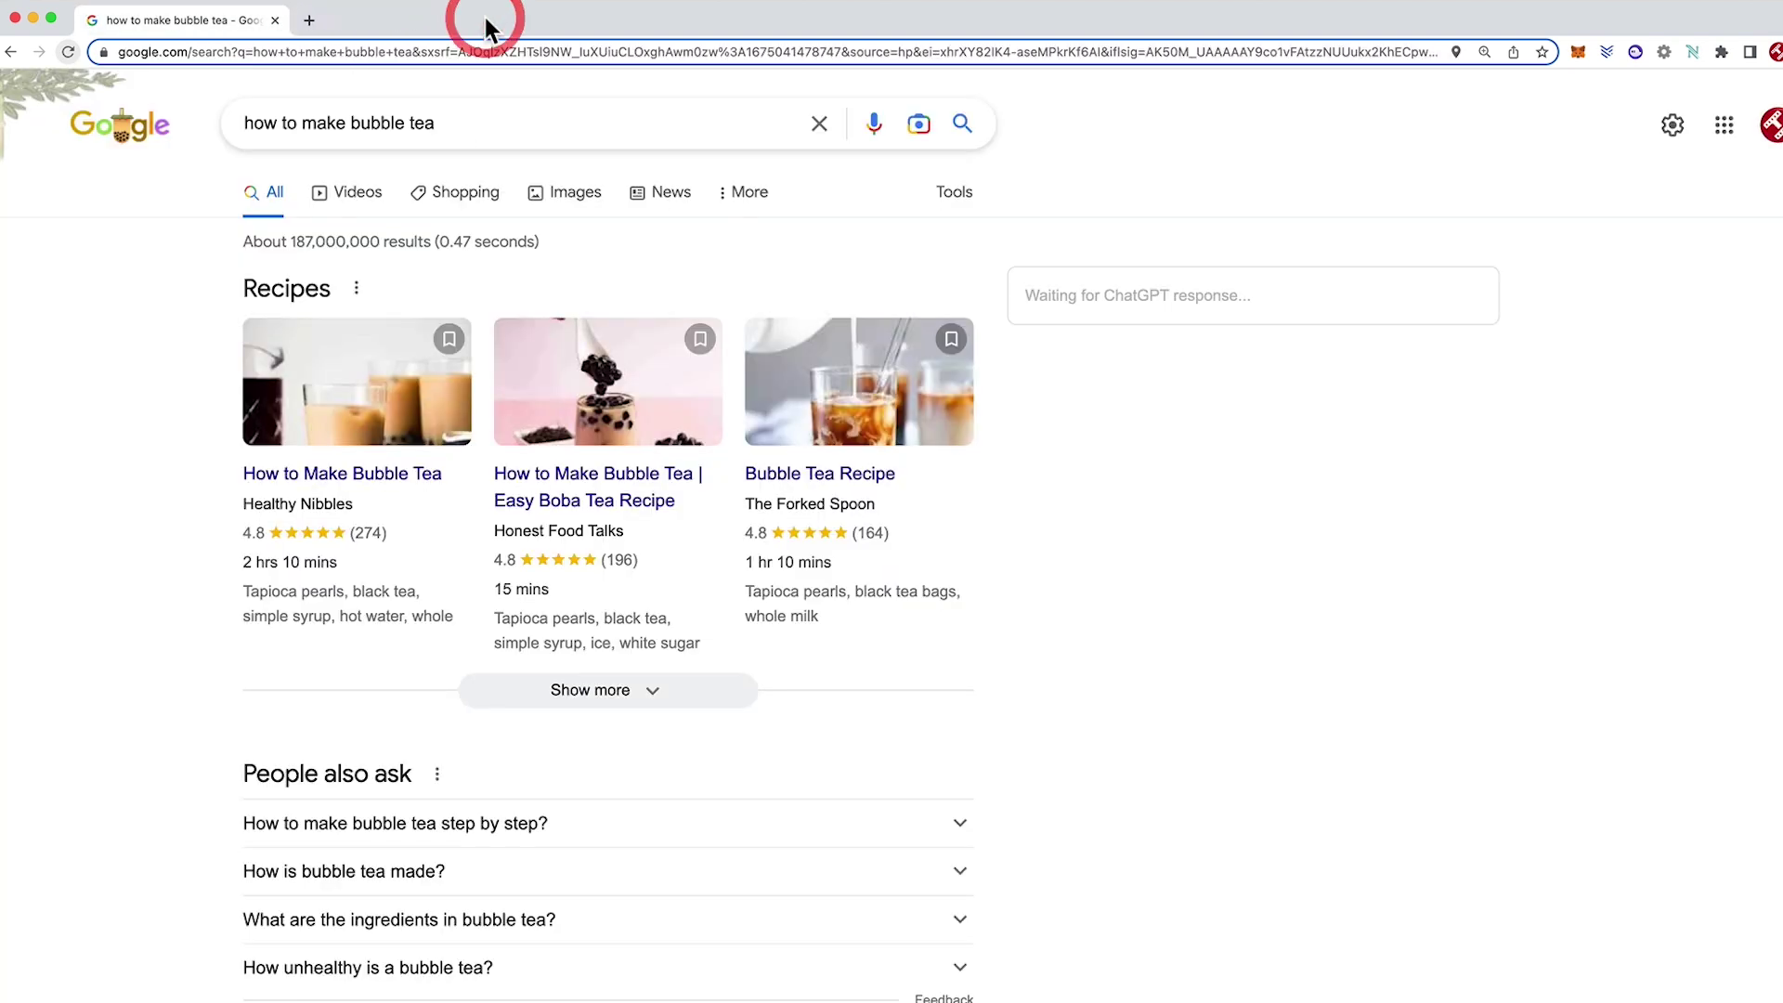
pyautogui.click(449, 125)
pyautogui.press('Return')
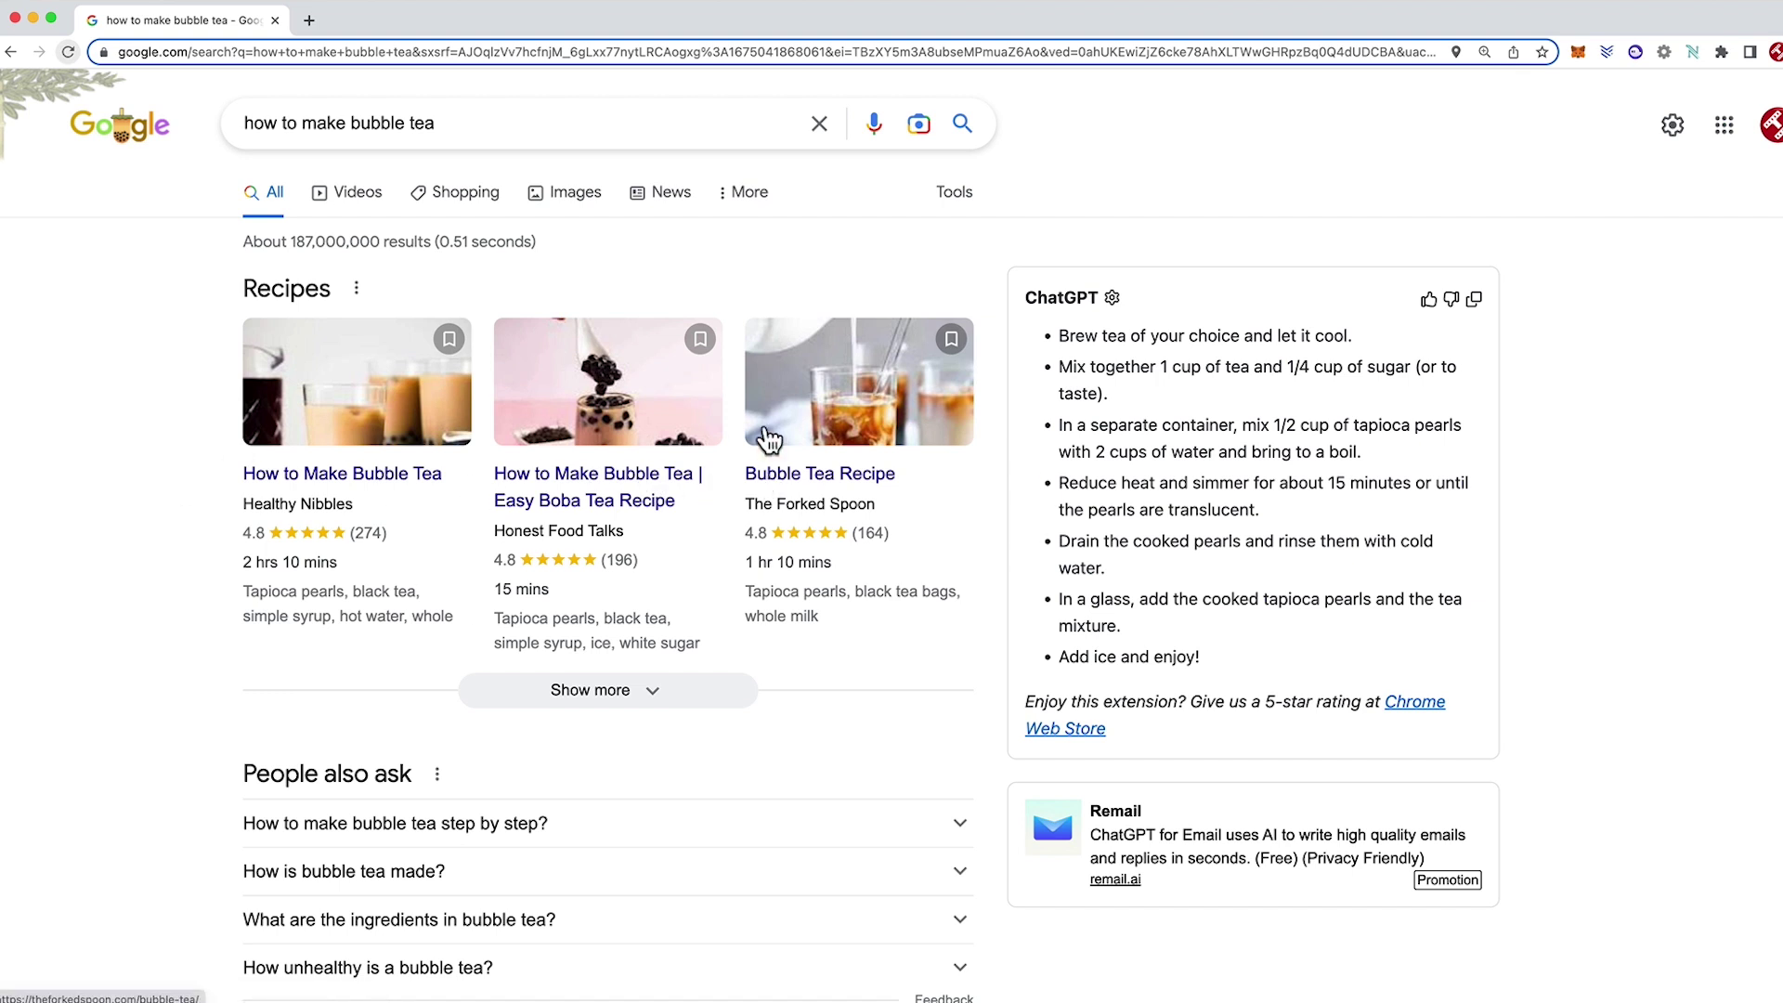
# Expand 'How to make bubble tea step by step?' under People also ask to read its five steps.
pyautogui.scroll(-3, 270, 546)
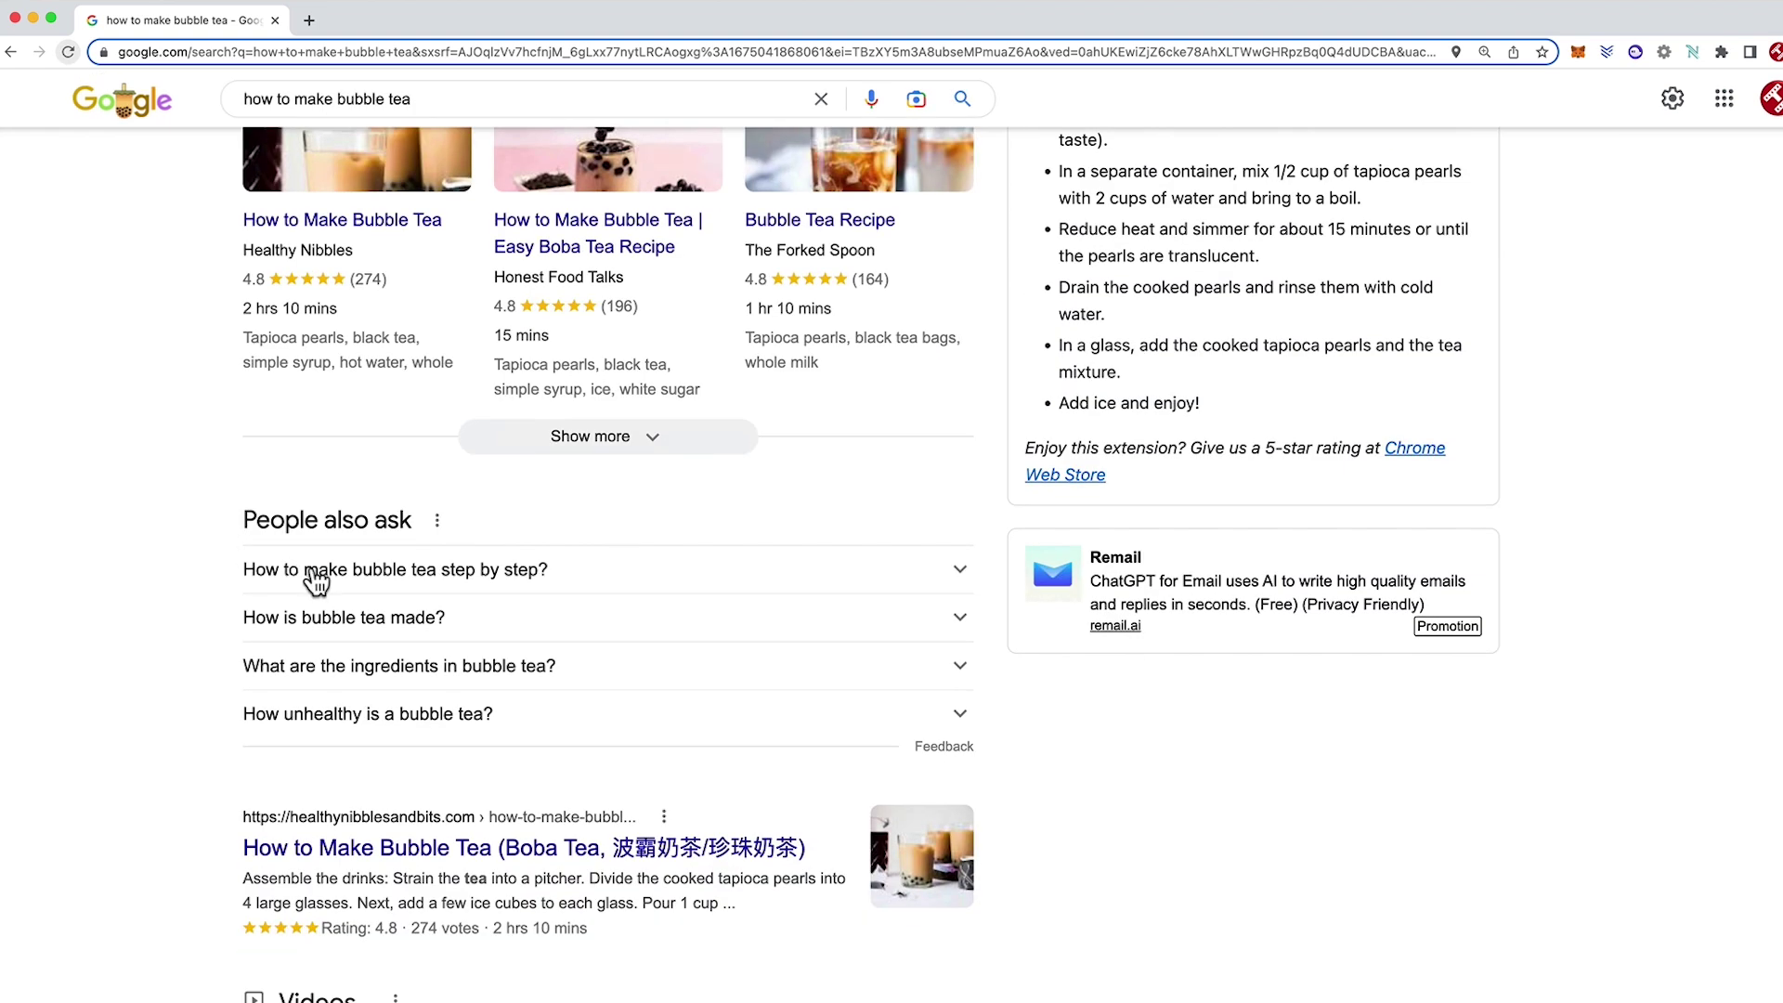
pyautogui.click(316, 570)
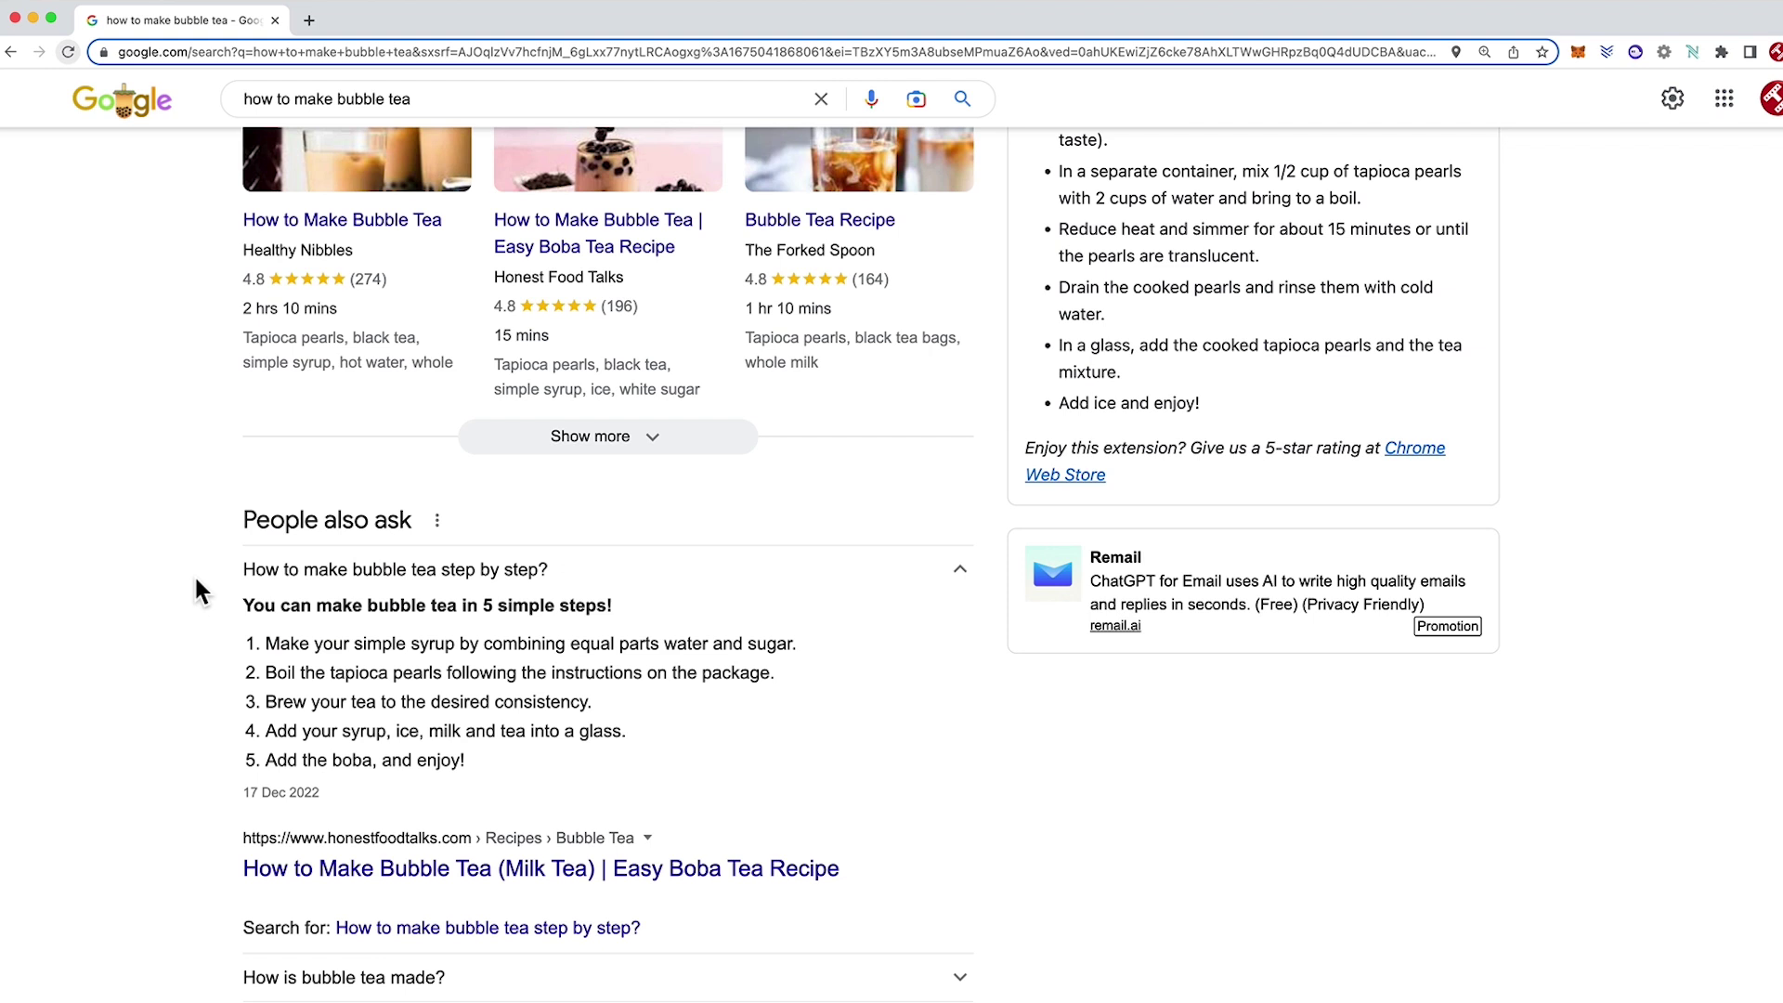
pyautogui.scroll(-1, 196, 581)
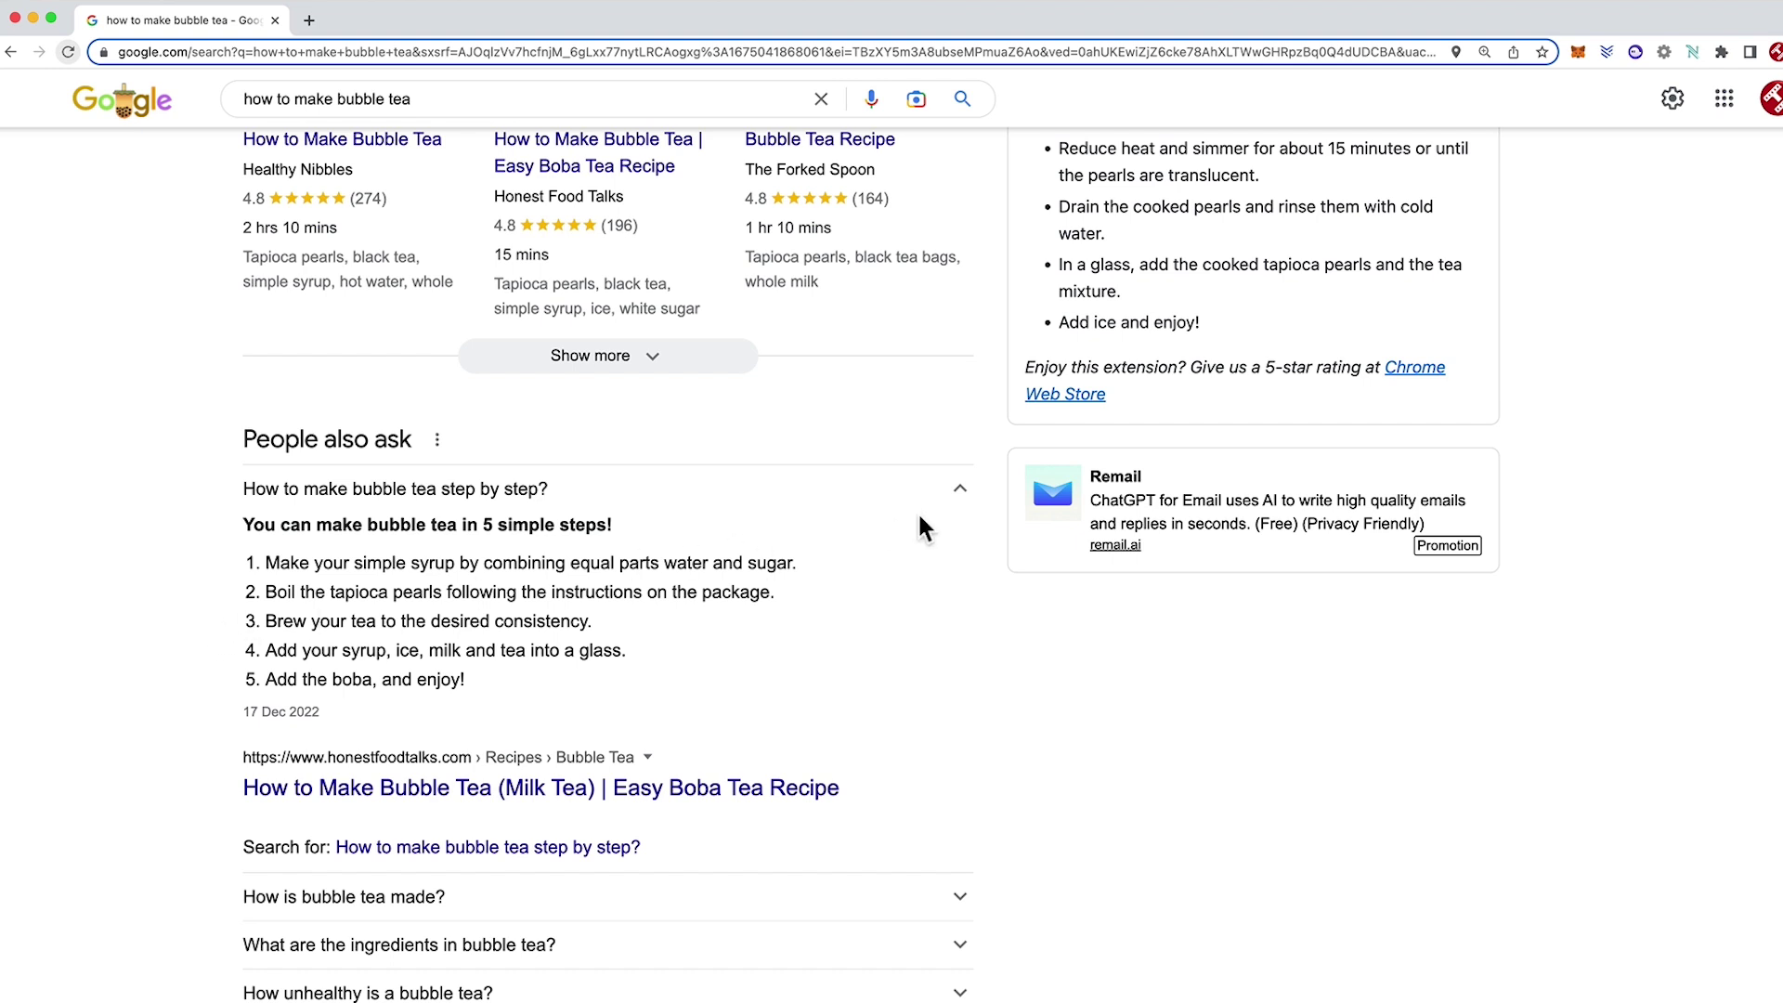
pyautogui.scroll(2, 933, 509)
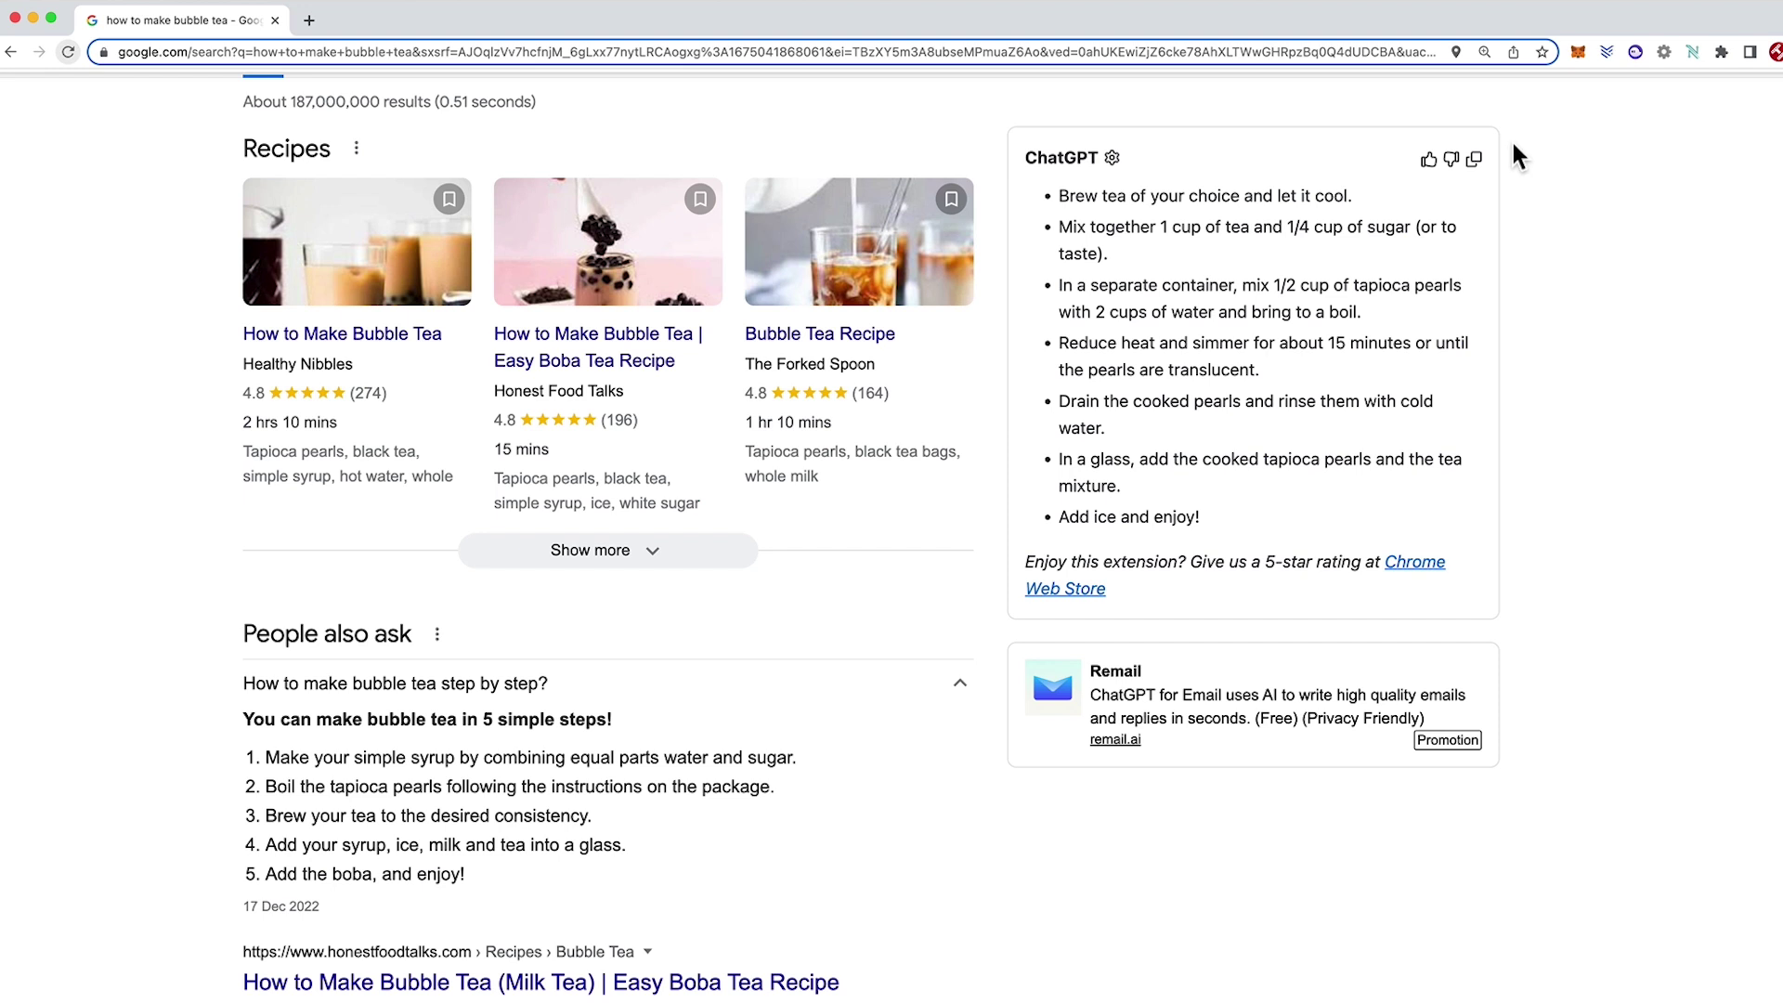
# Glance at the extension options, like the bubble tea answer, and begin a new 'how to make' query.
pyautogui.scroll(2, 156, 342)
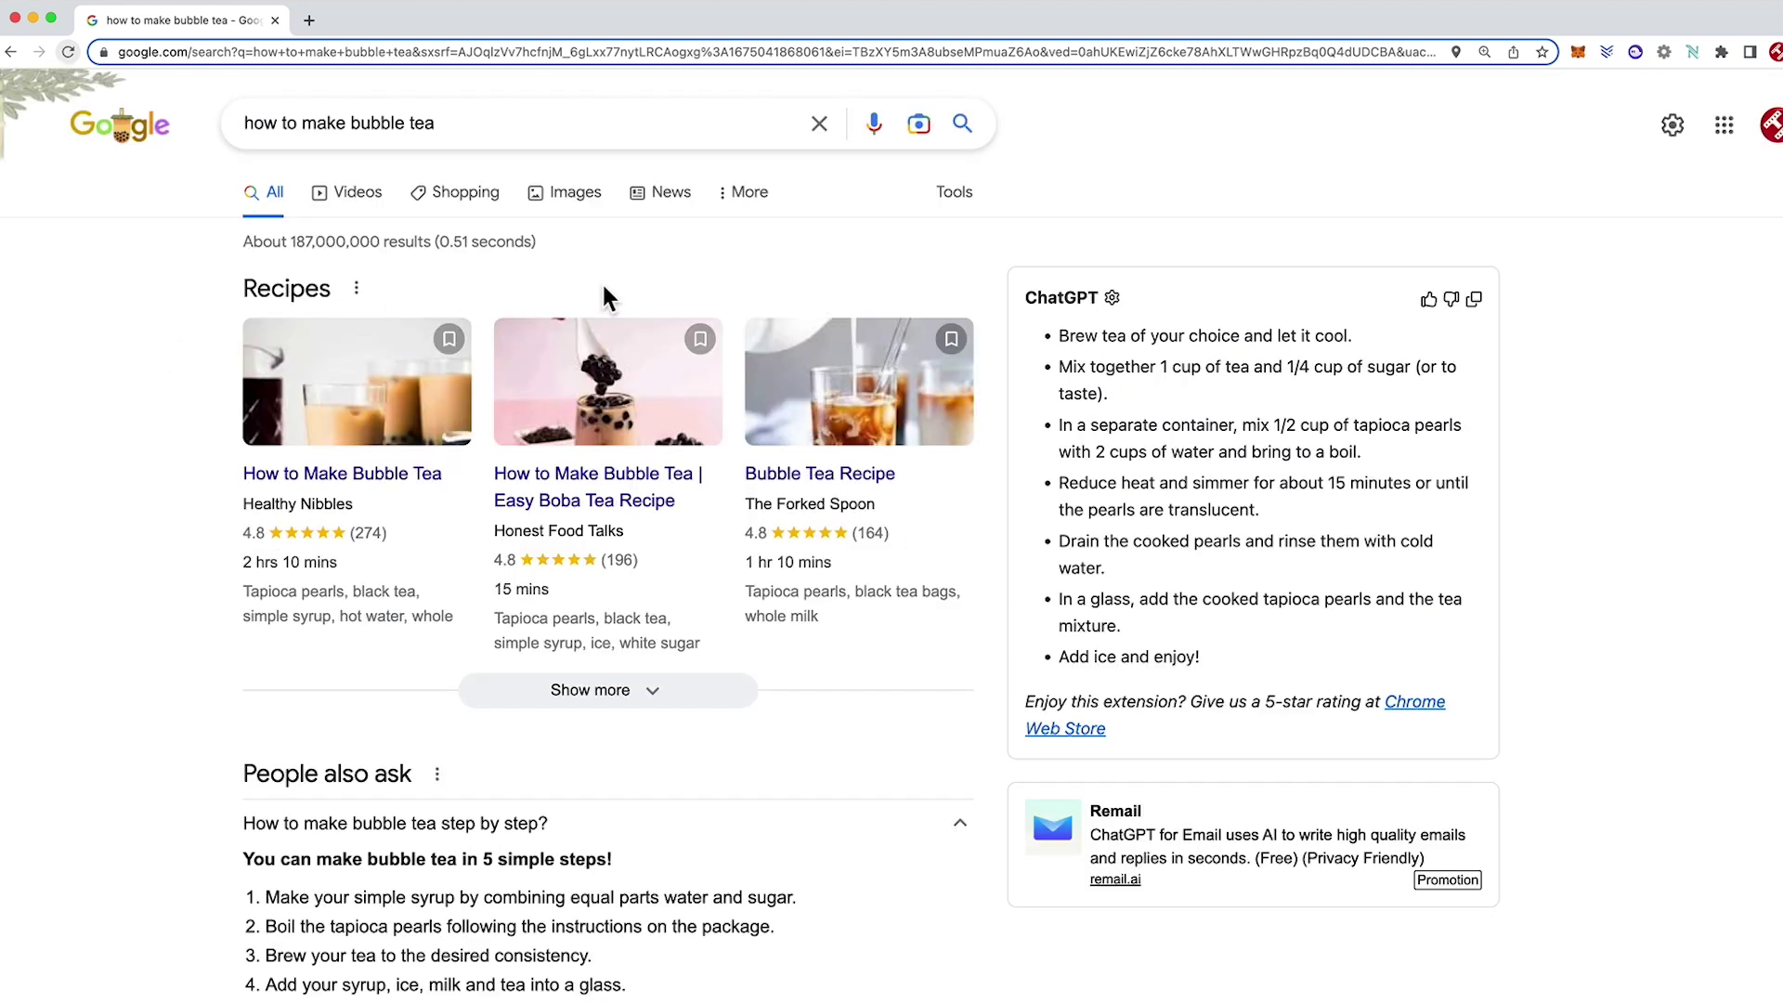
pyautogui.click(1112, 299)
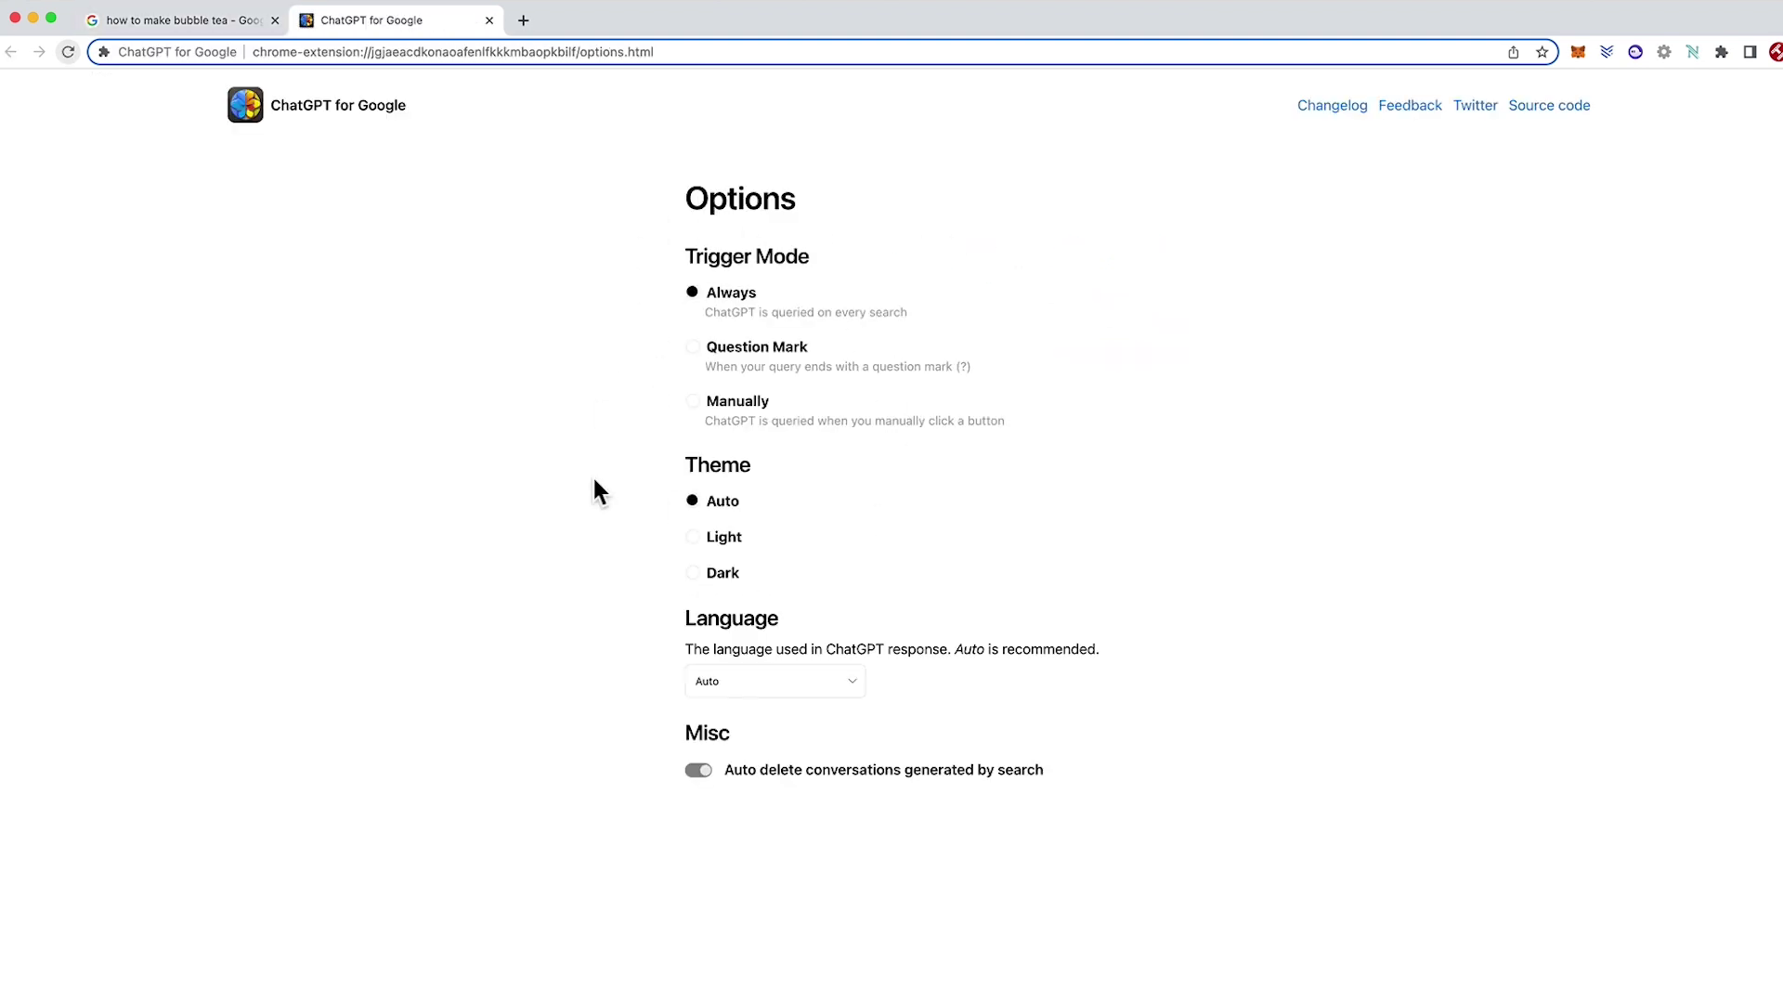
pyautogui.click(489, 20)
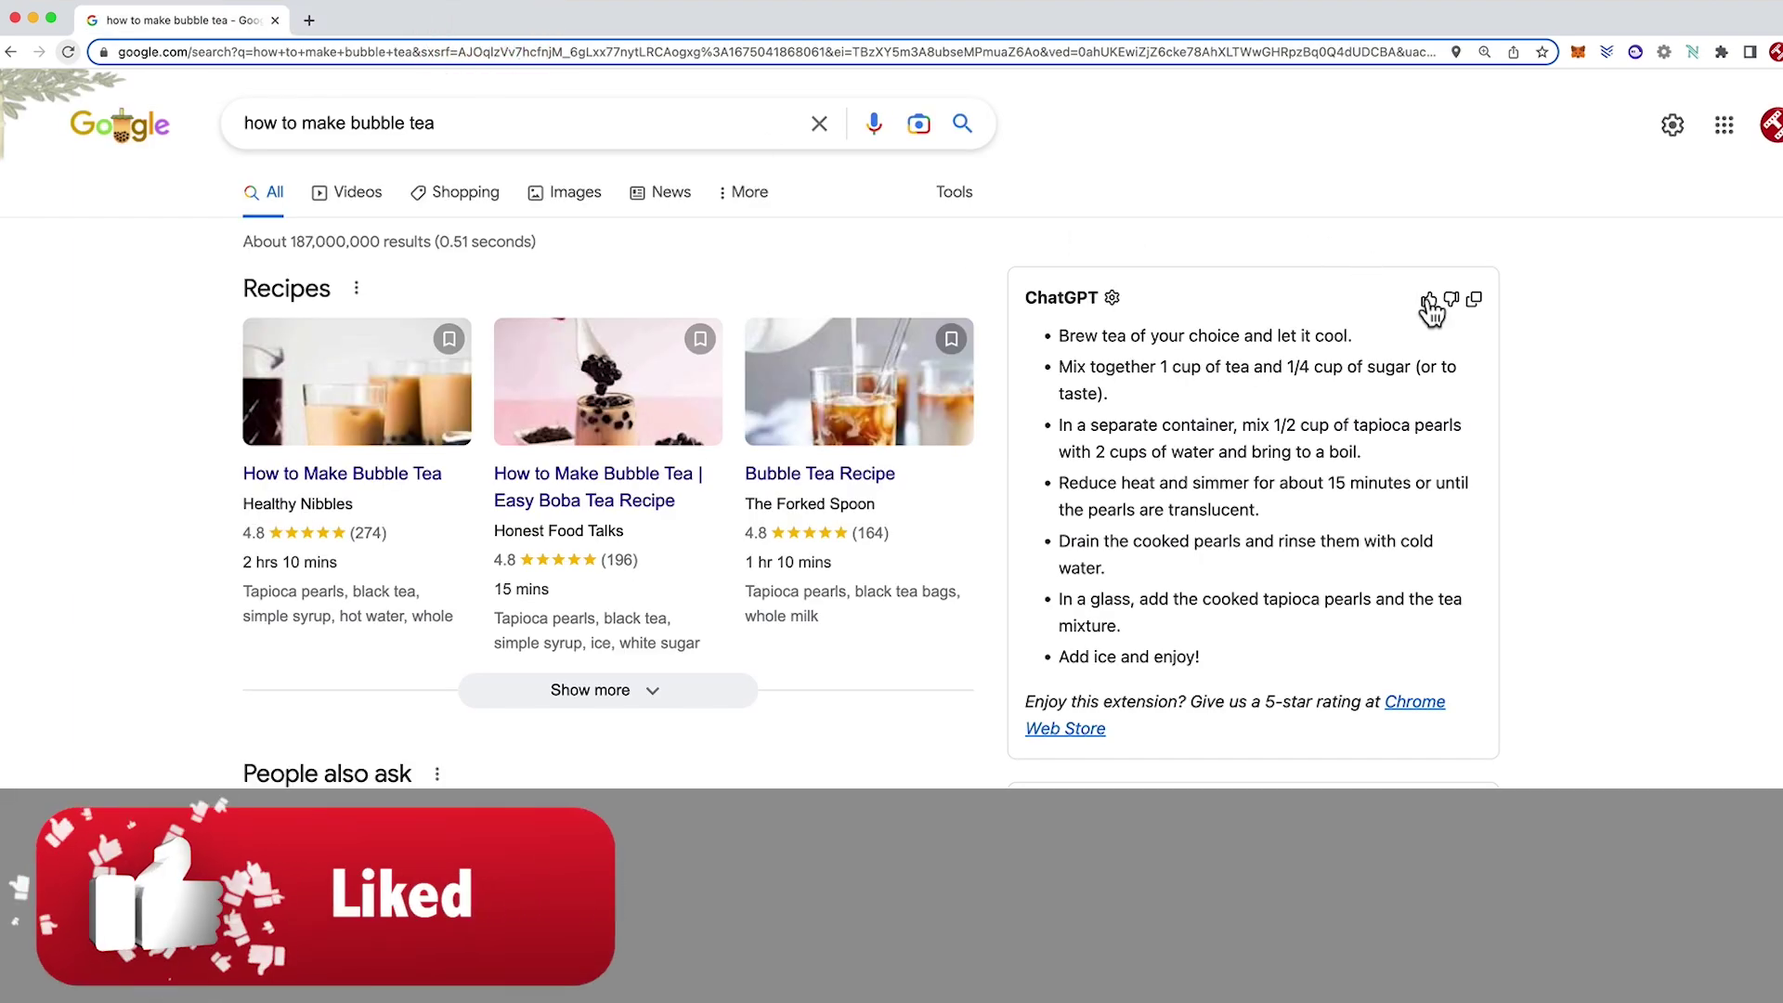
pyautogui.click(1428, 299)
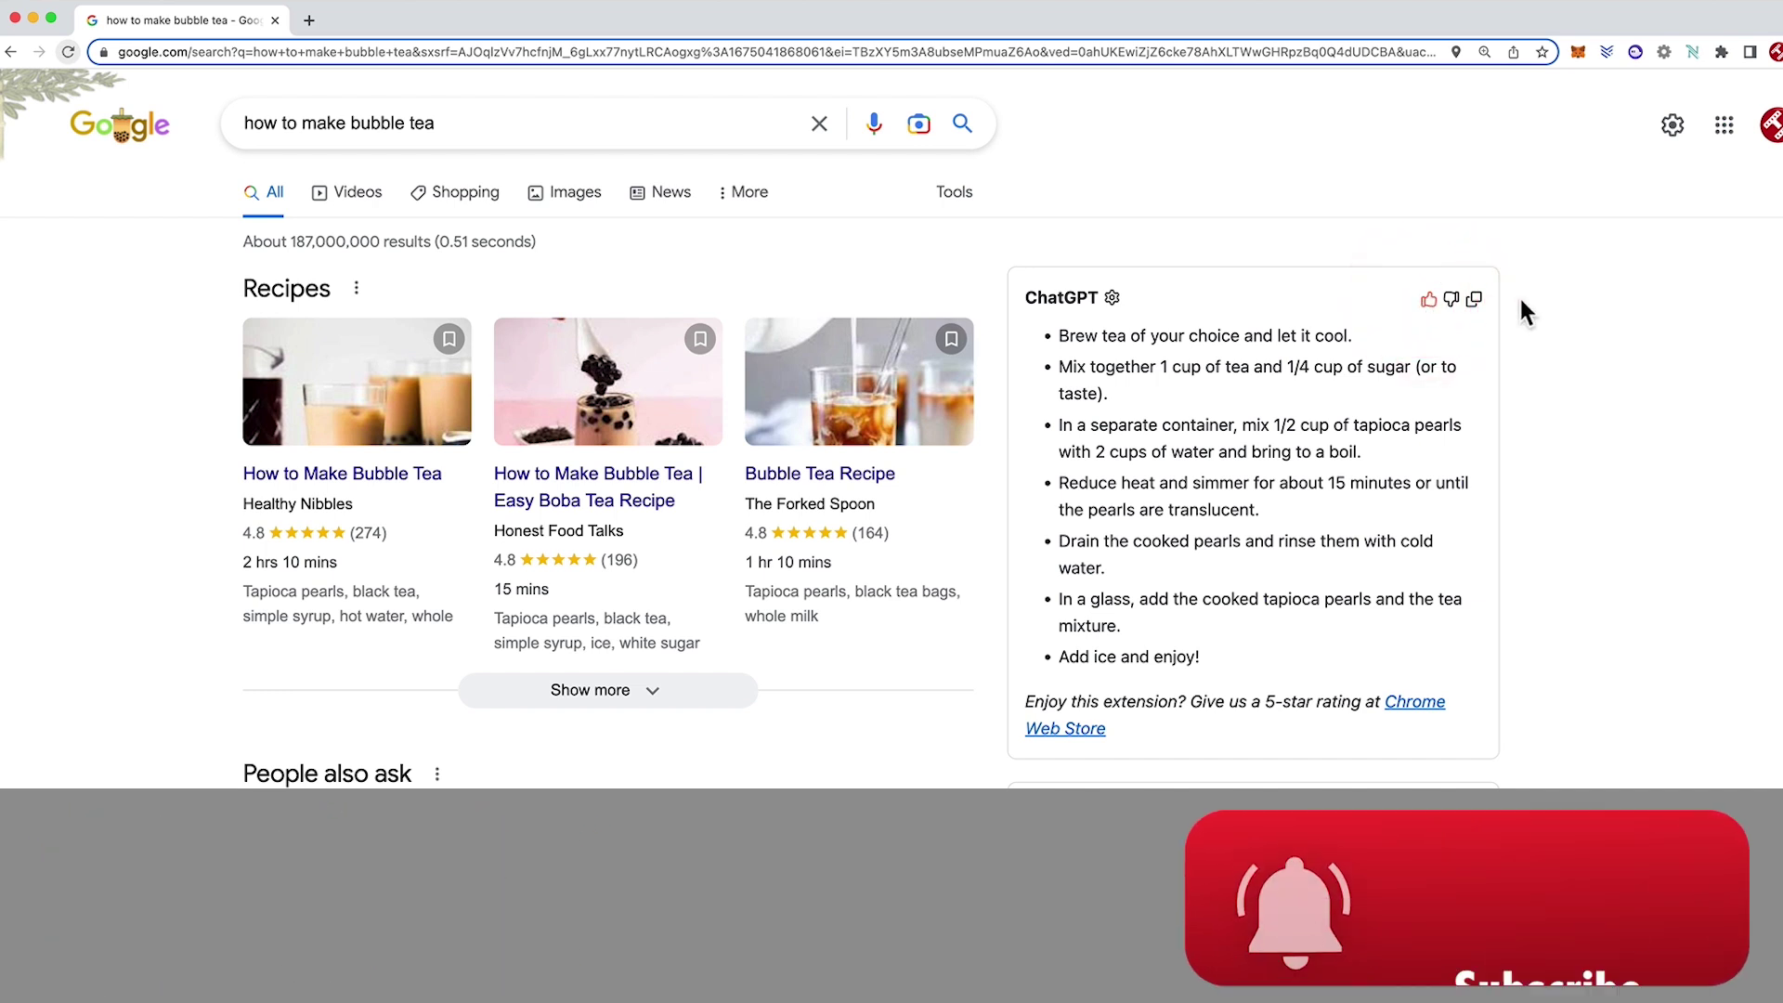
pyautogui.write('/how to make')
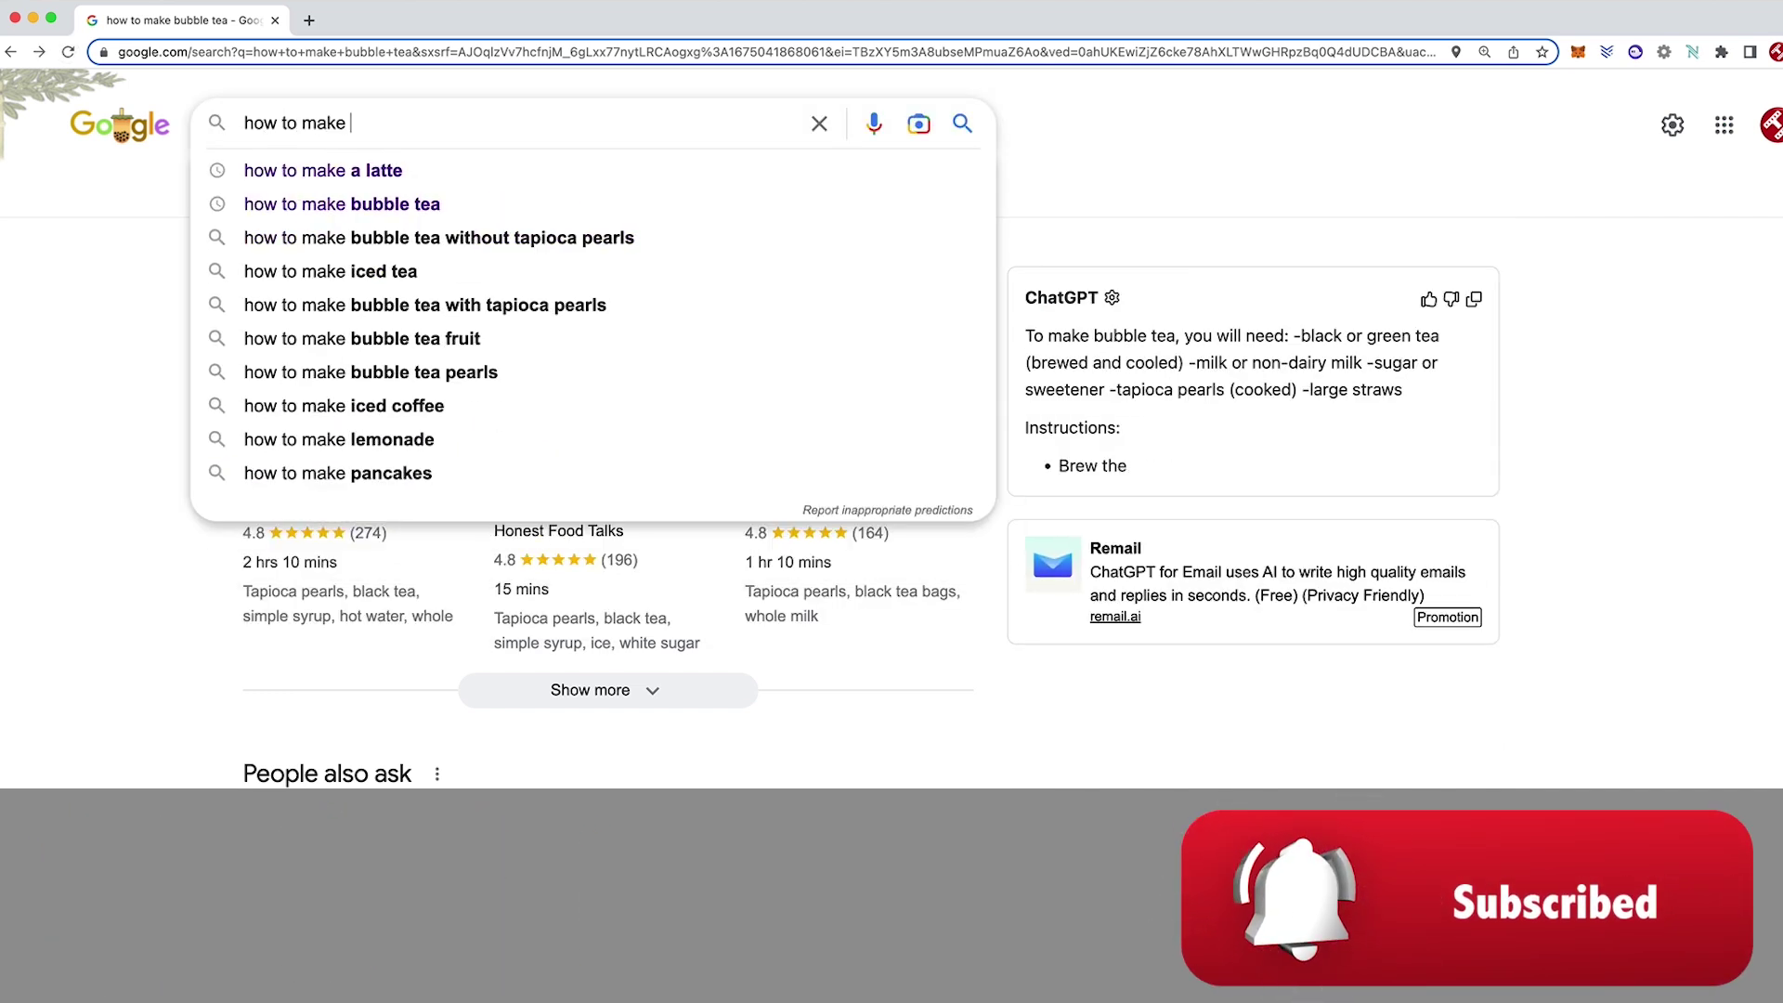
# Search the 'how to make a latte' suggestion, then select and deselect the four Quick guide steps.
pyautogui.press('Down')
pyautogui.press('Return')
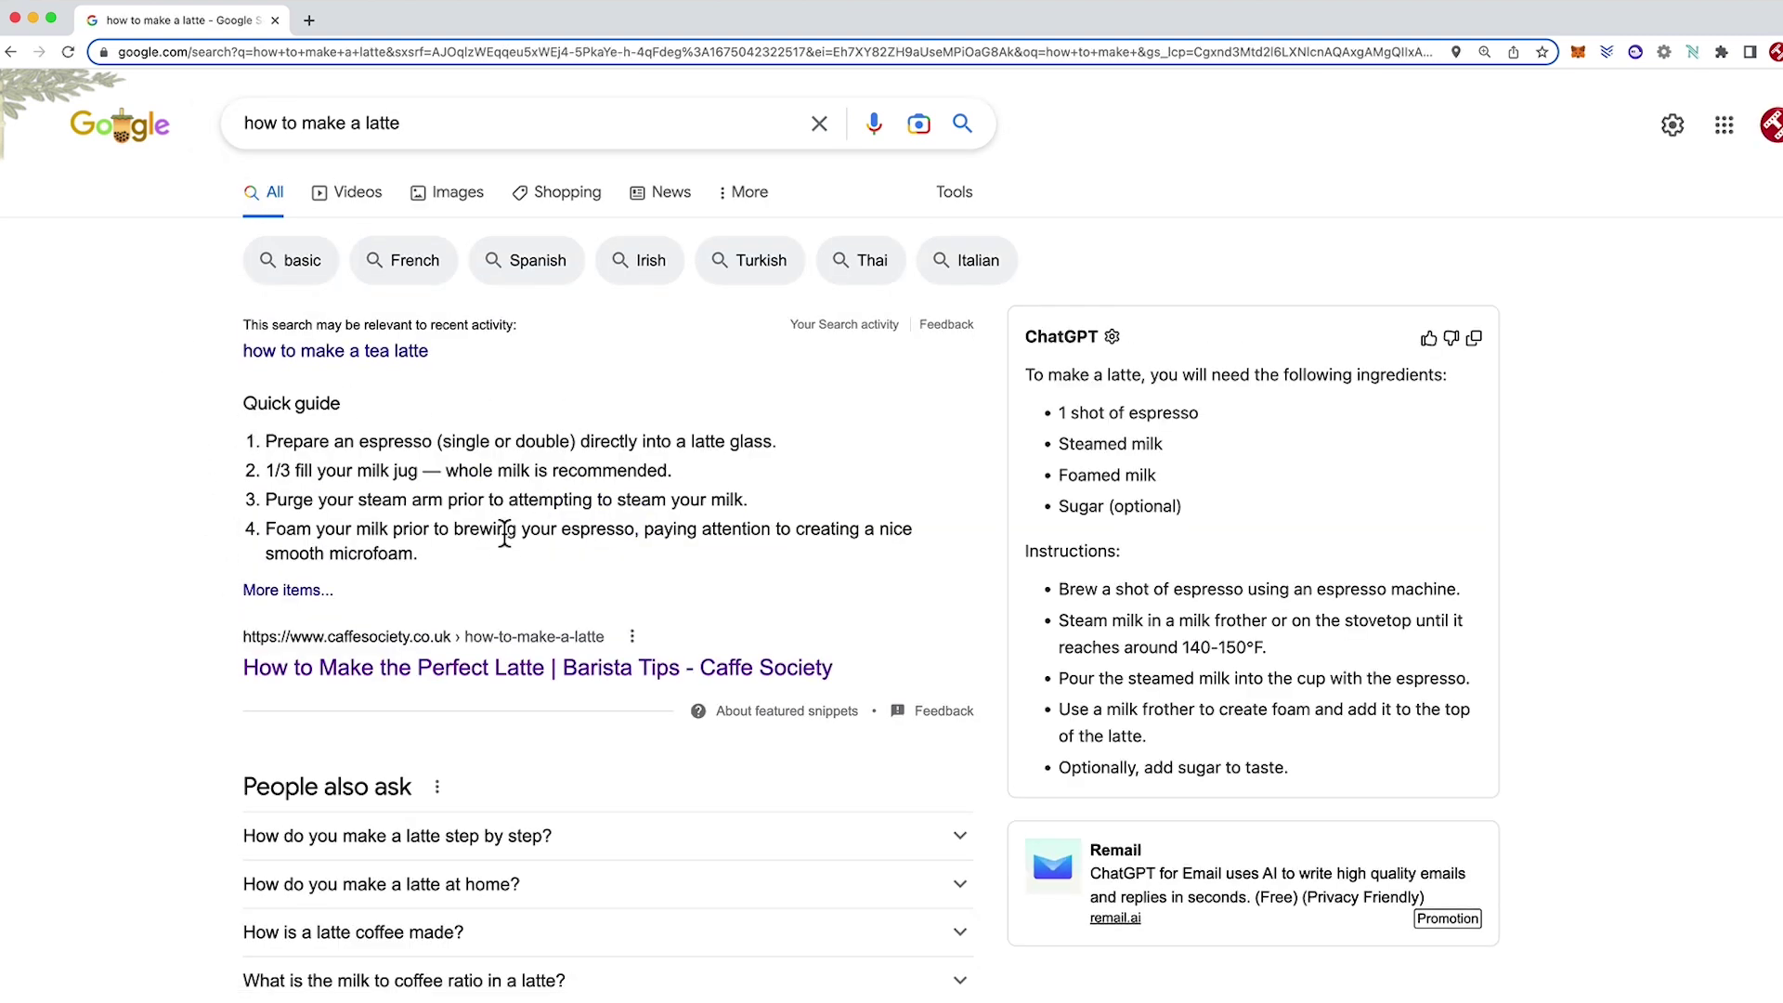
pyautogui.moveTo(423, 554); pyautogui.dragTo(176, 456)
pyautogui.click(177, 457)
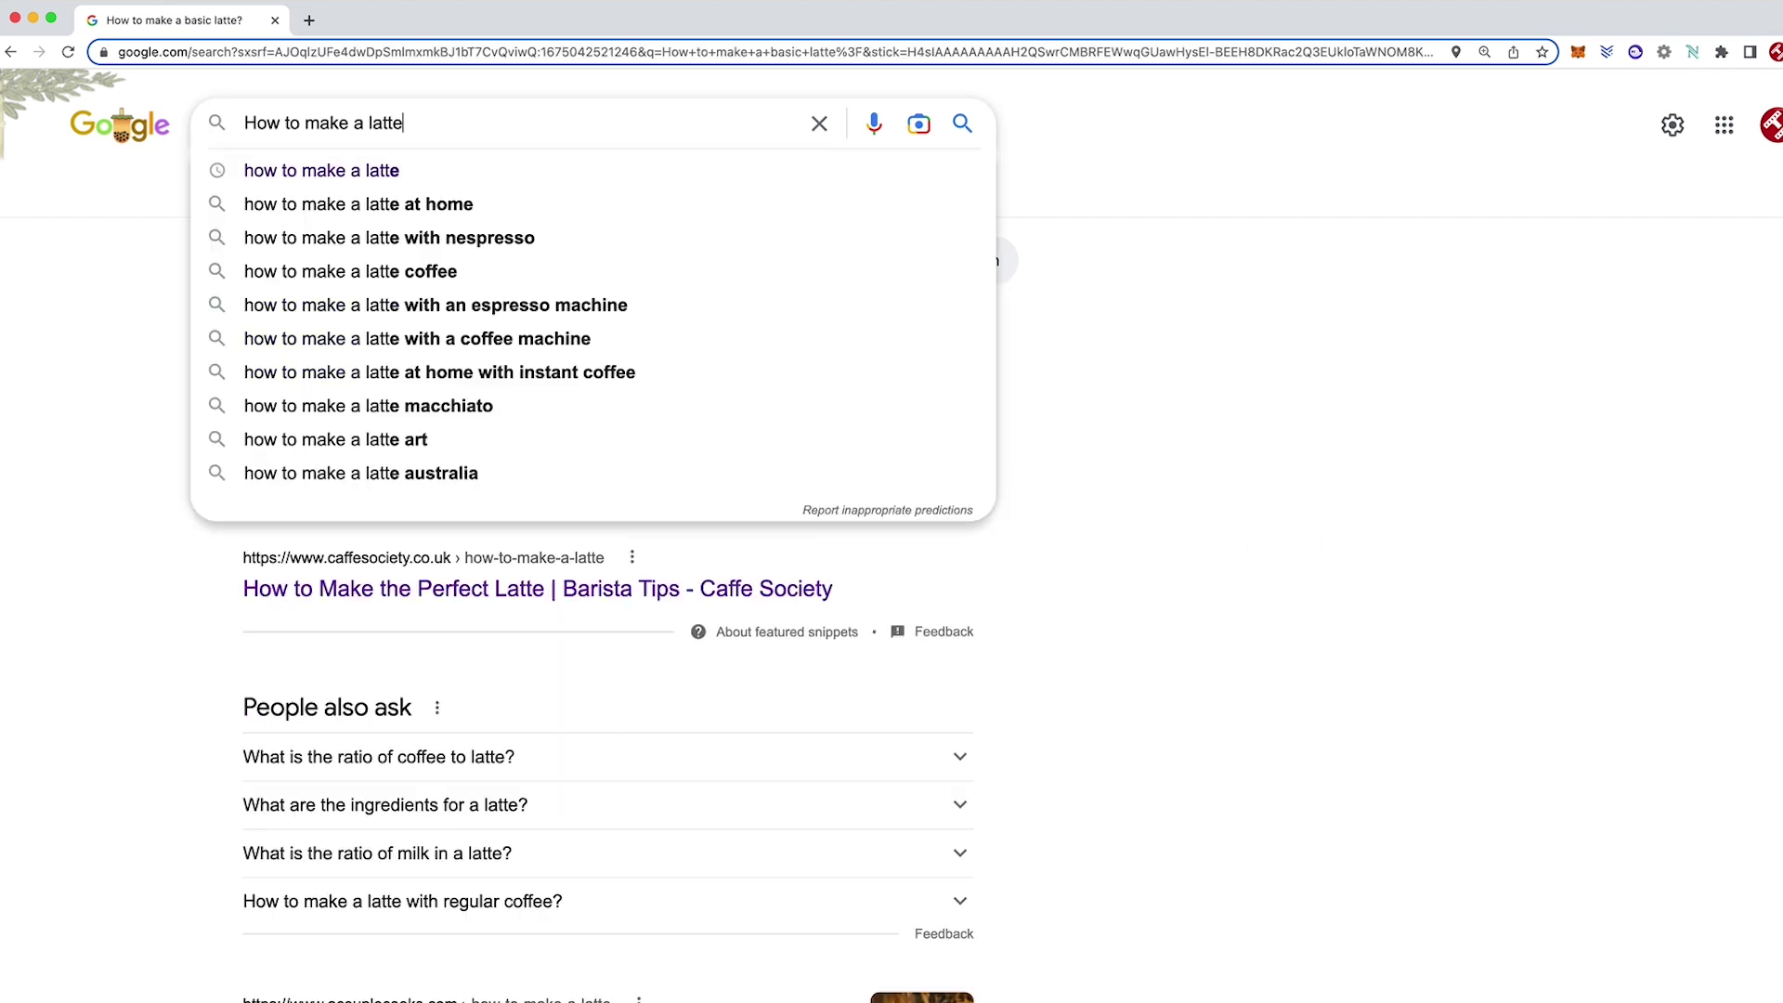
# Search 'how to make a latte in spanish' and select, then deselect, the Spanish ChatGPT answer.
pyautogui.write('in spanish')
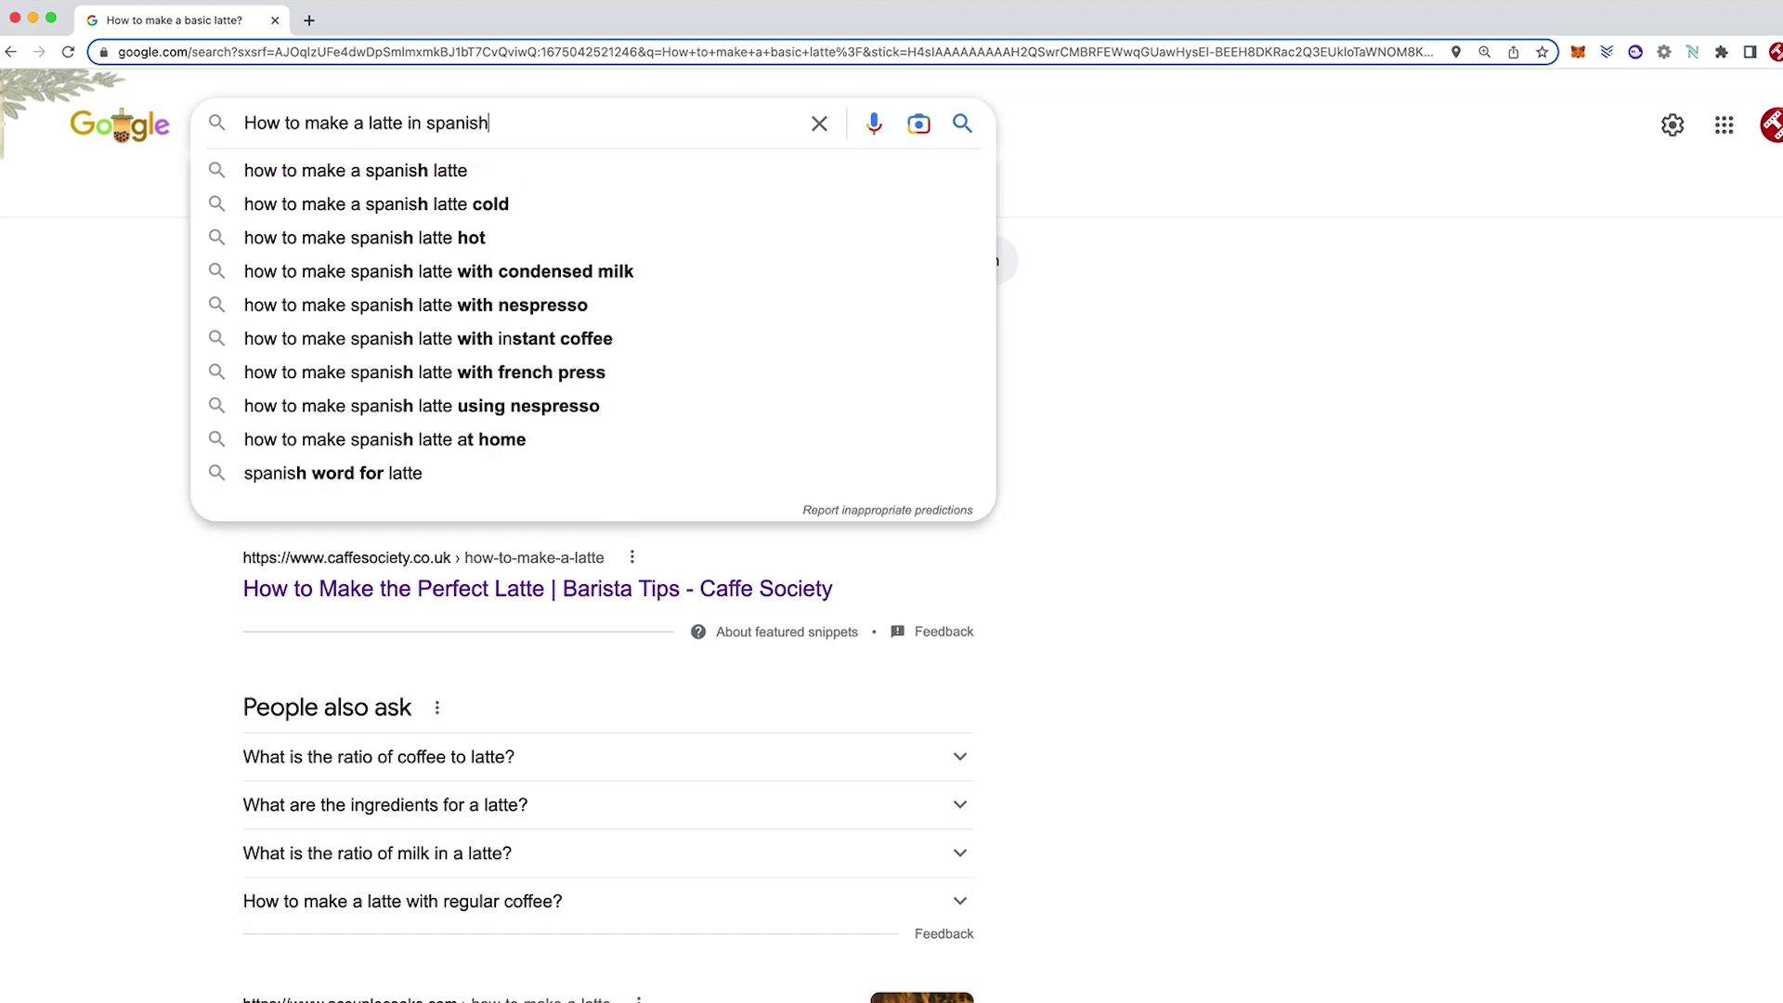
pyautogui.press('Return')
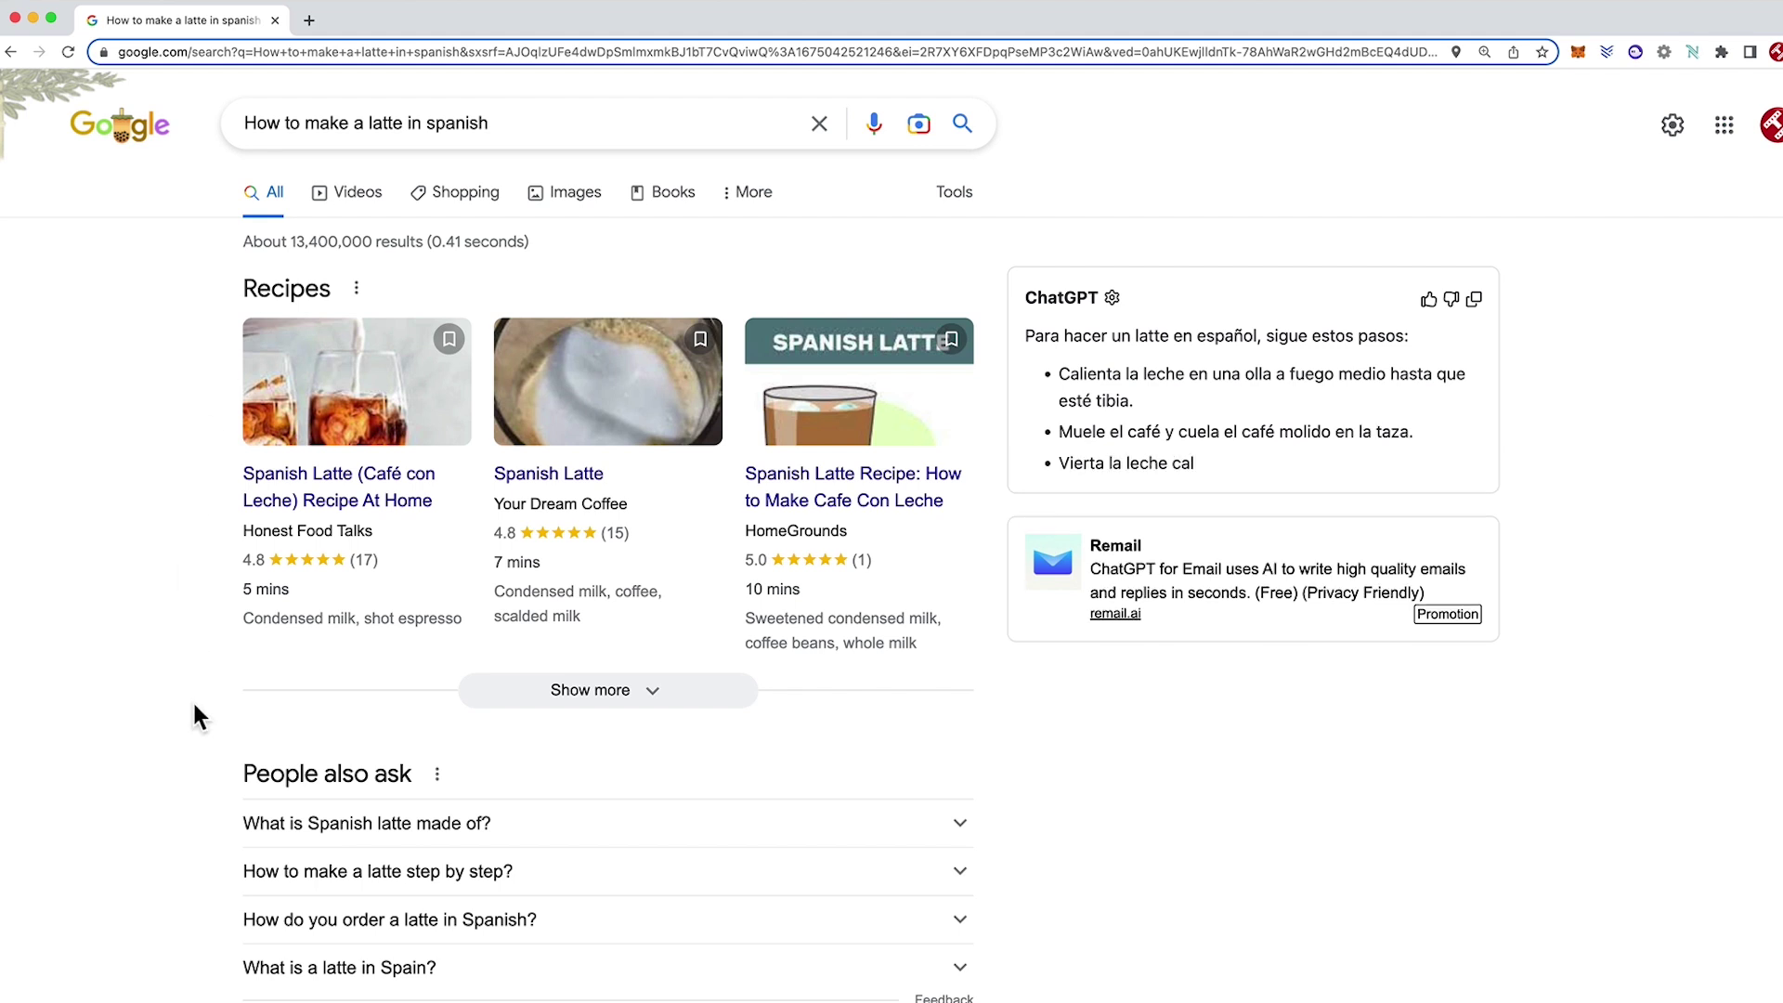
pyautogui.scroll(-3, 193, 704)
pyautogui.scroll(3, 191, 698)
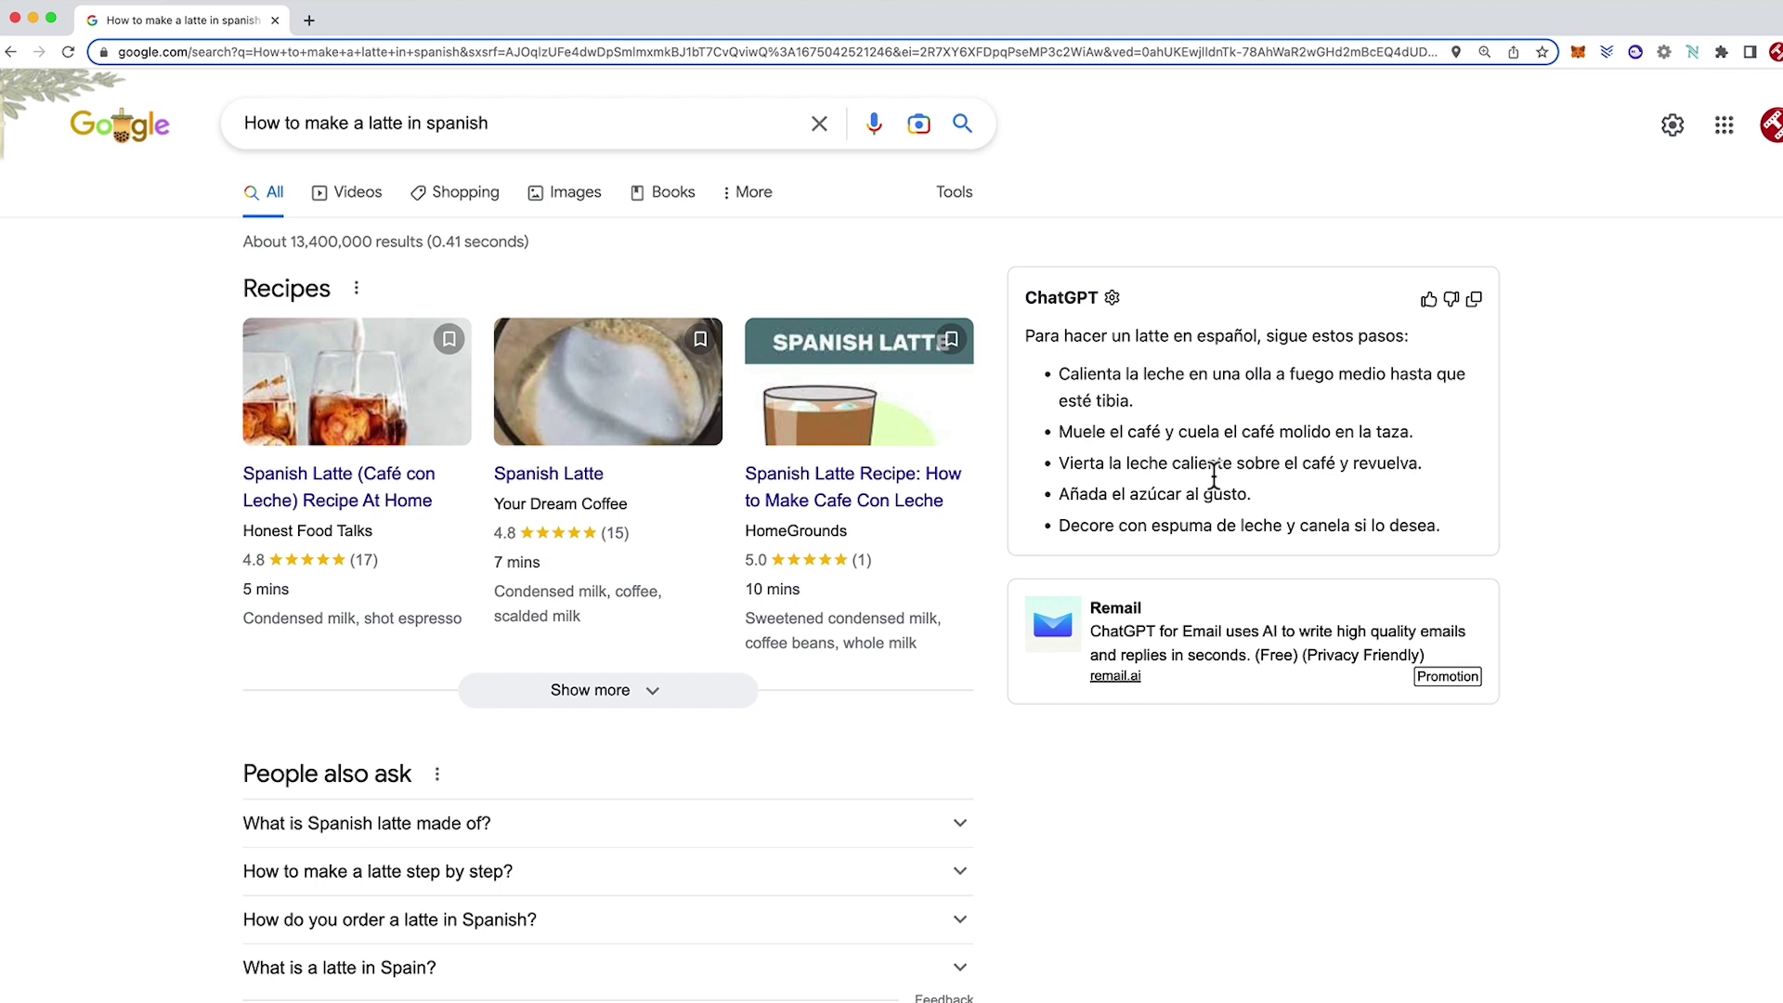
pyautogui.moveTo(1442, 526); pyautogui.dragTo(1022, 334)
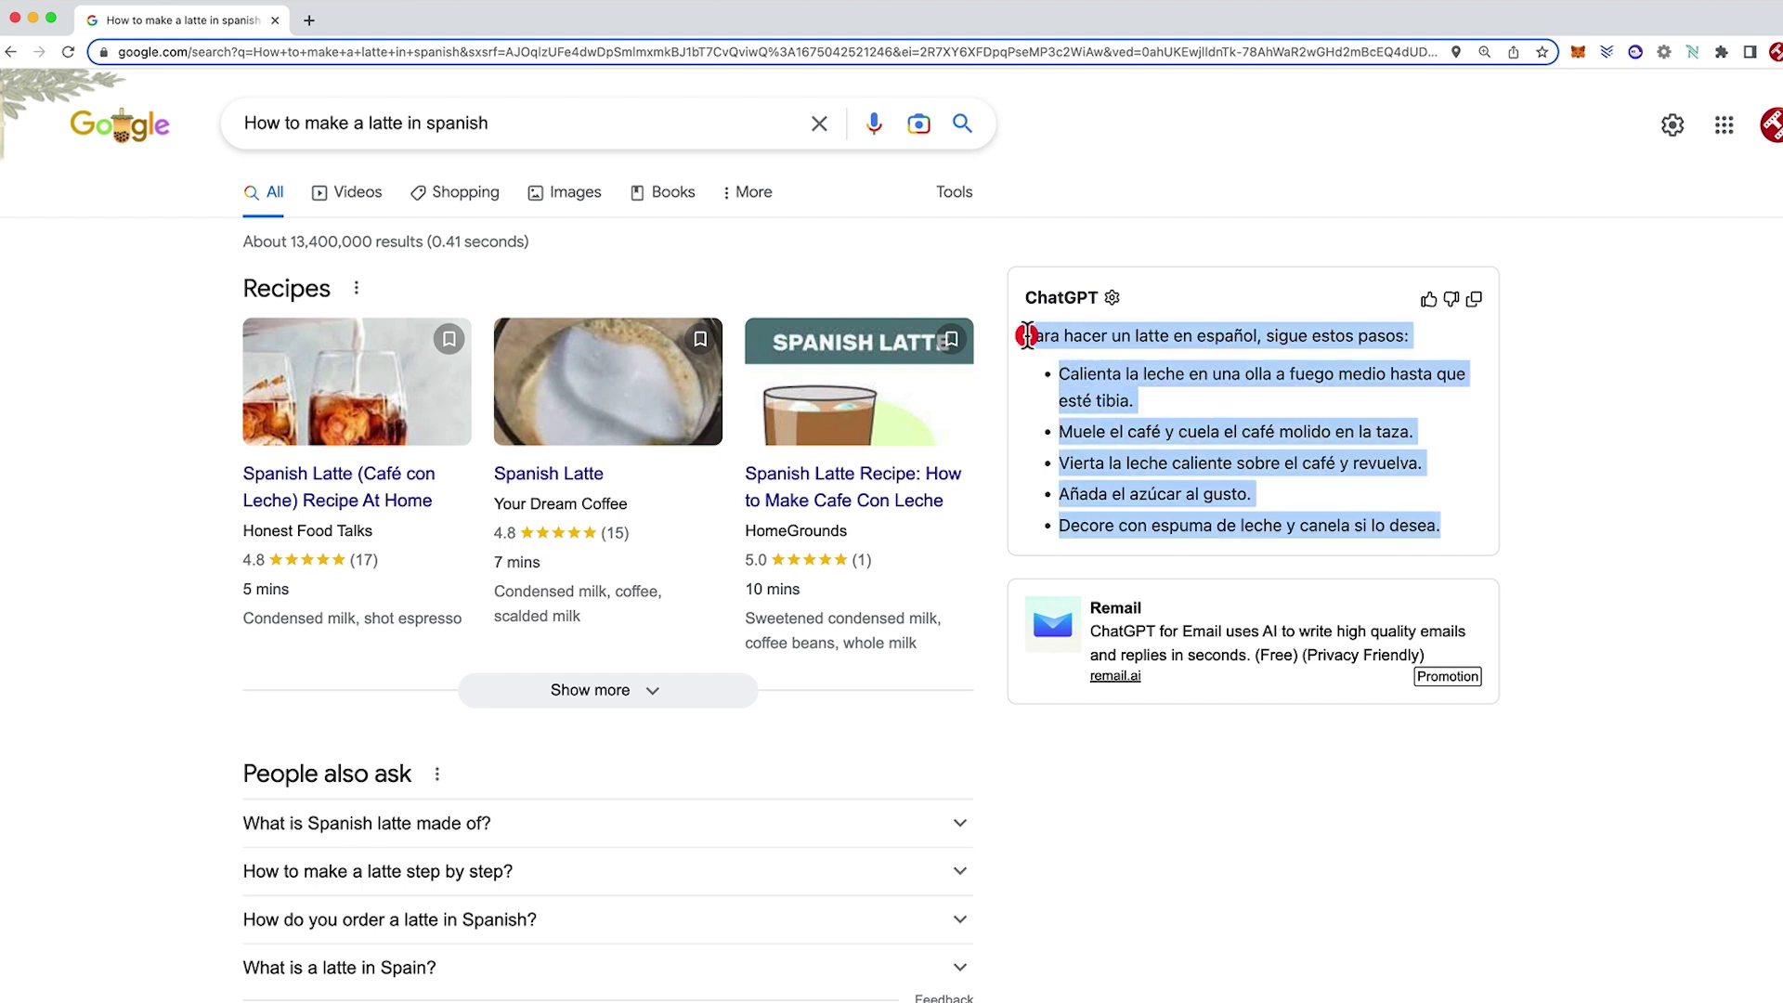
pyautogui.click(1148, 303)
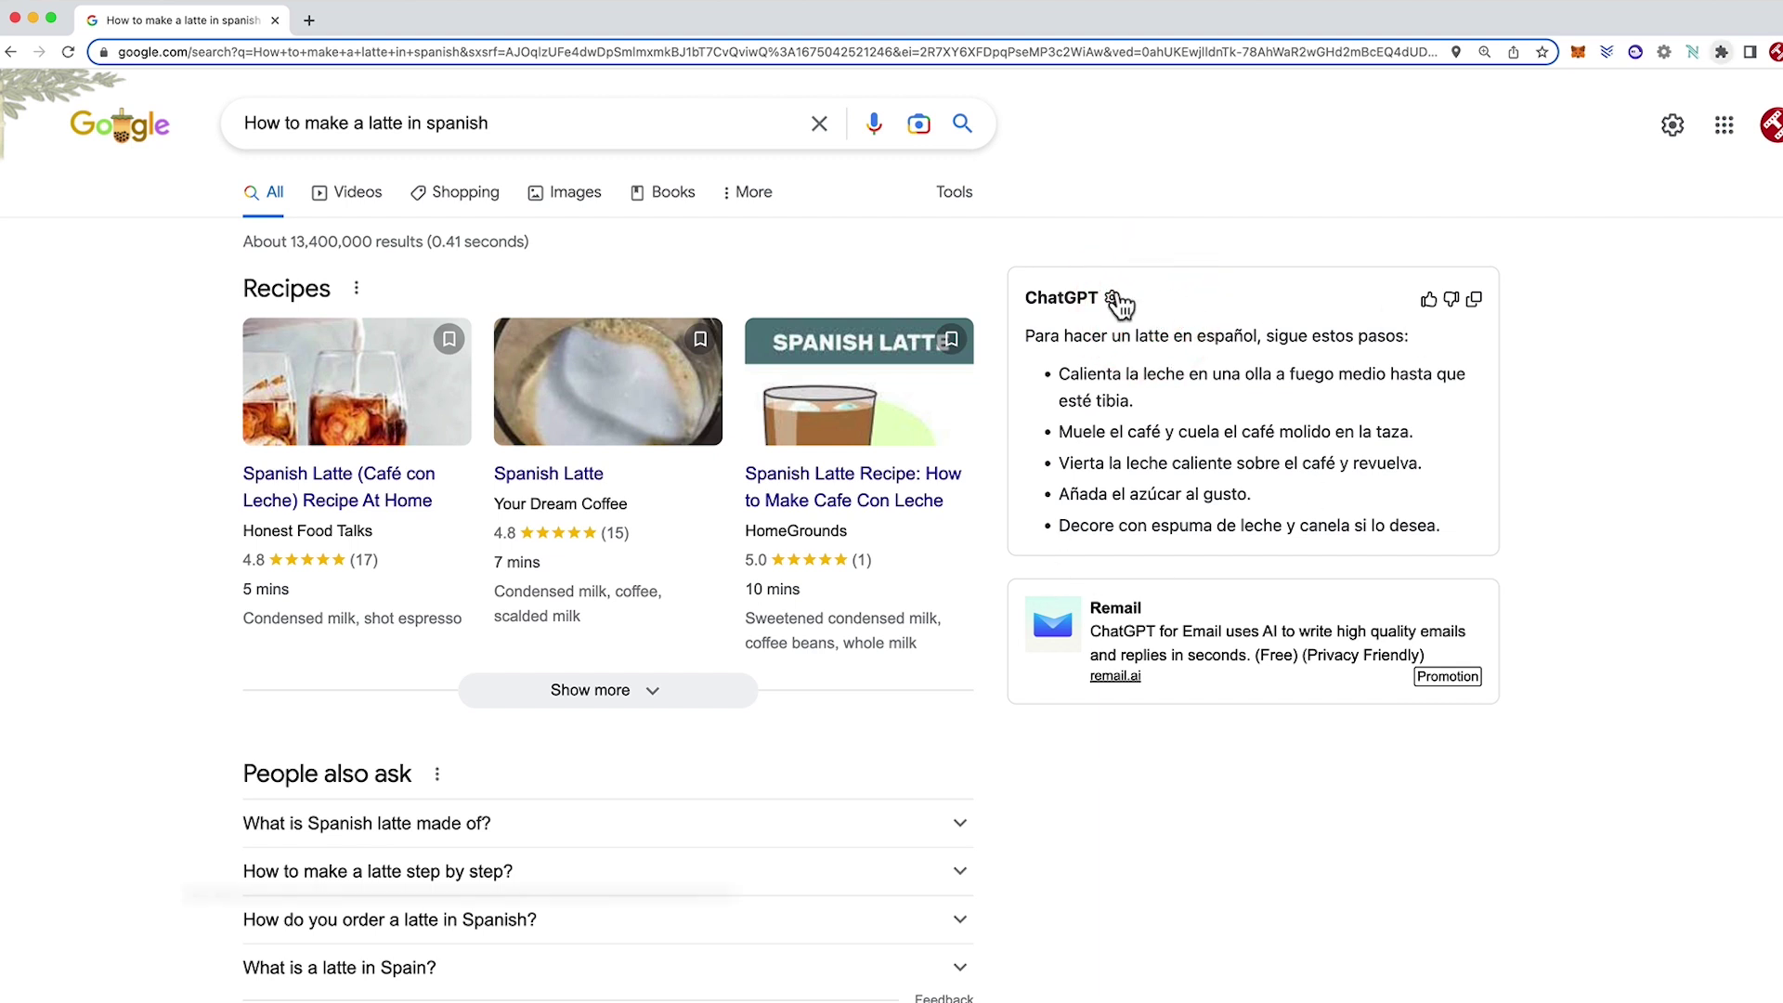
# Set ChatGPT for Google's Trigger Mode to Question Mark and close the options tab.
pyautogui.click(1115, 297)
pyautogui.click(693, 347)
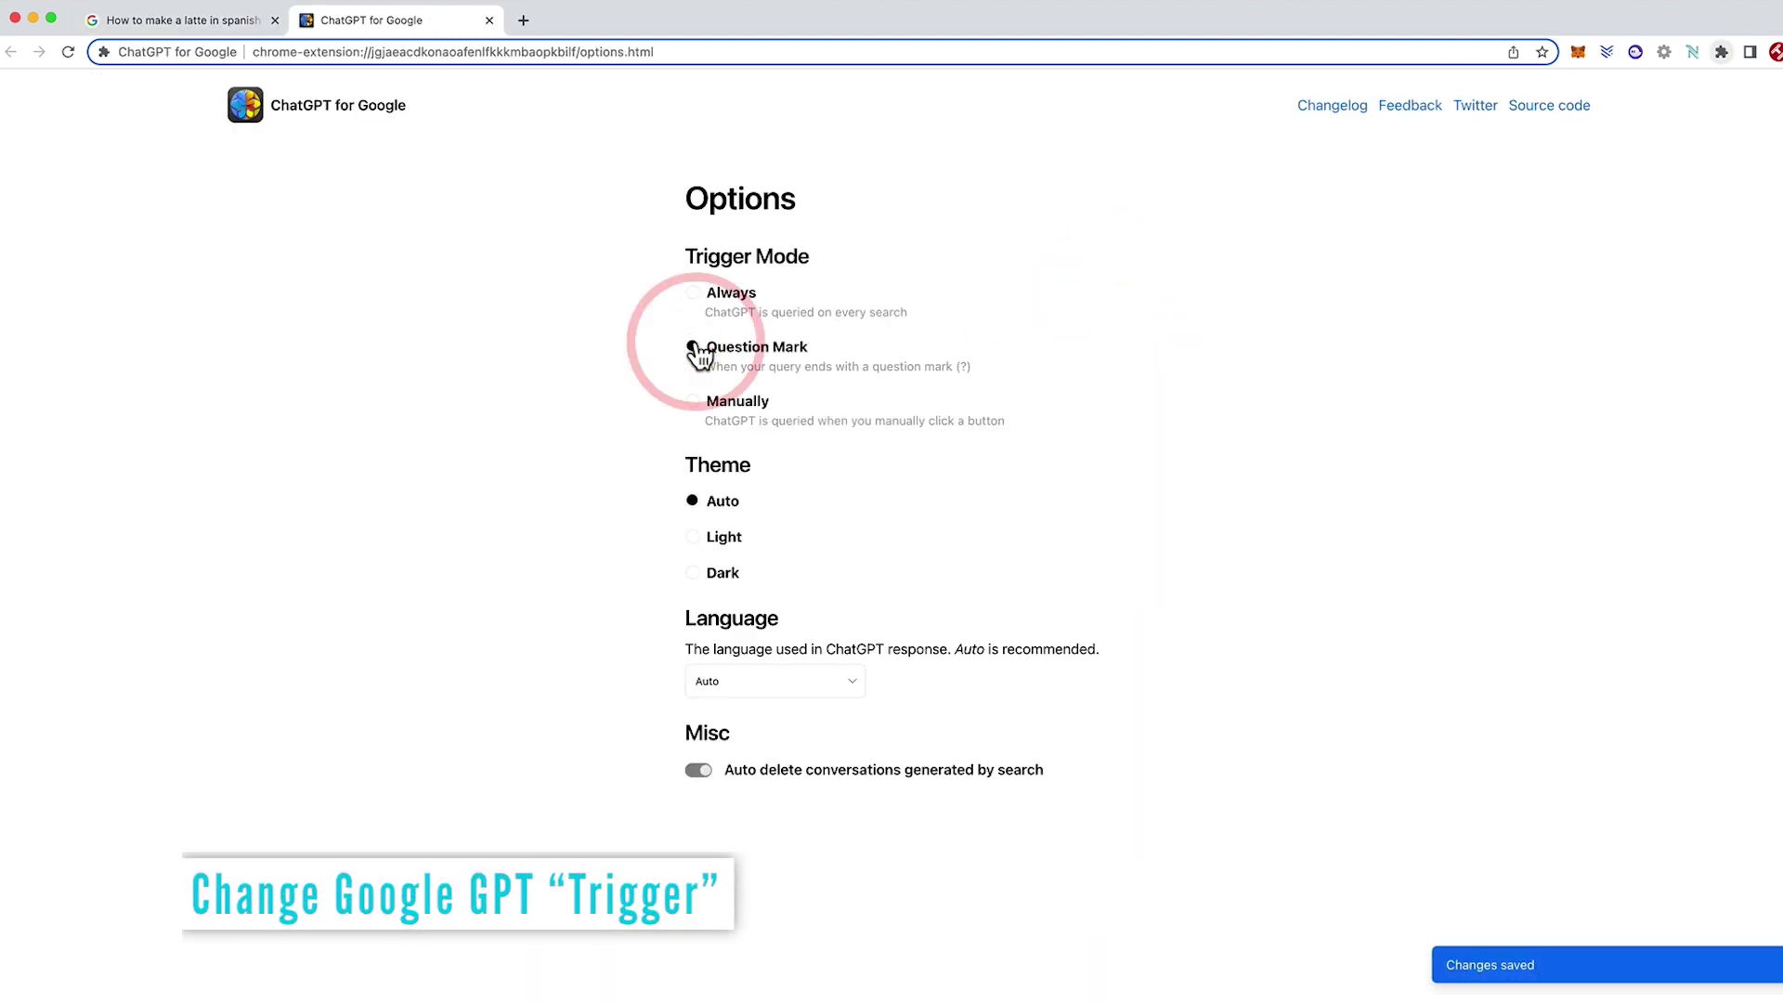
pyautogui.click(486, 21)
pyautogui.click(542, 121)
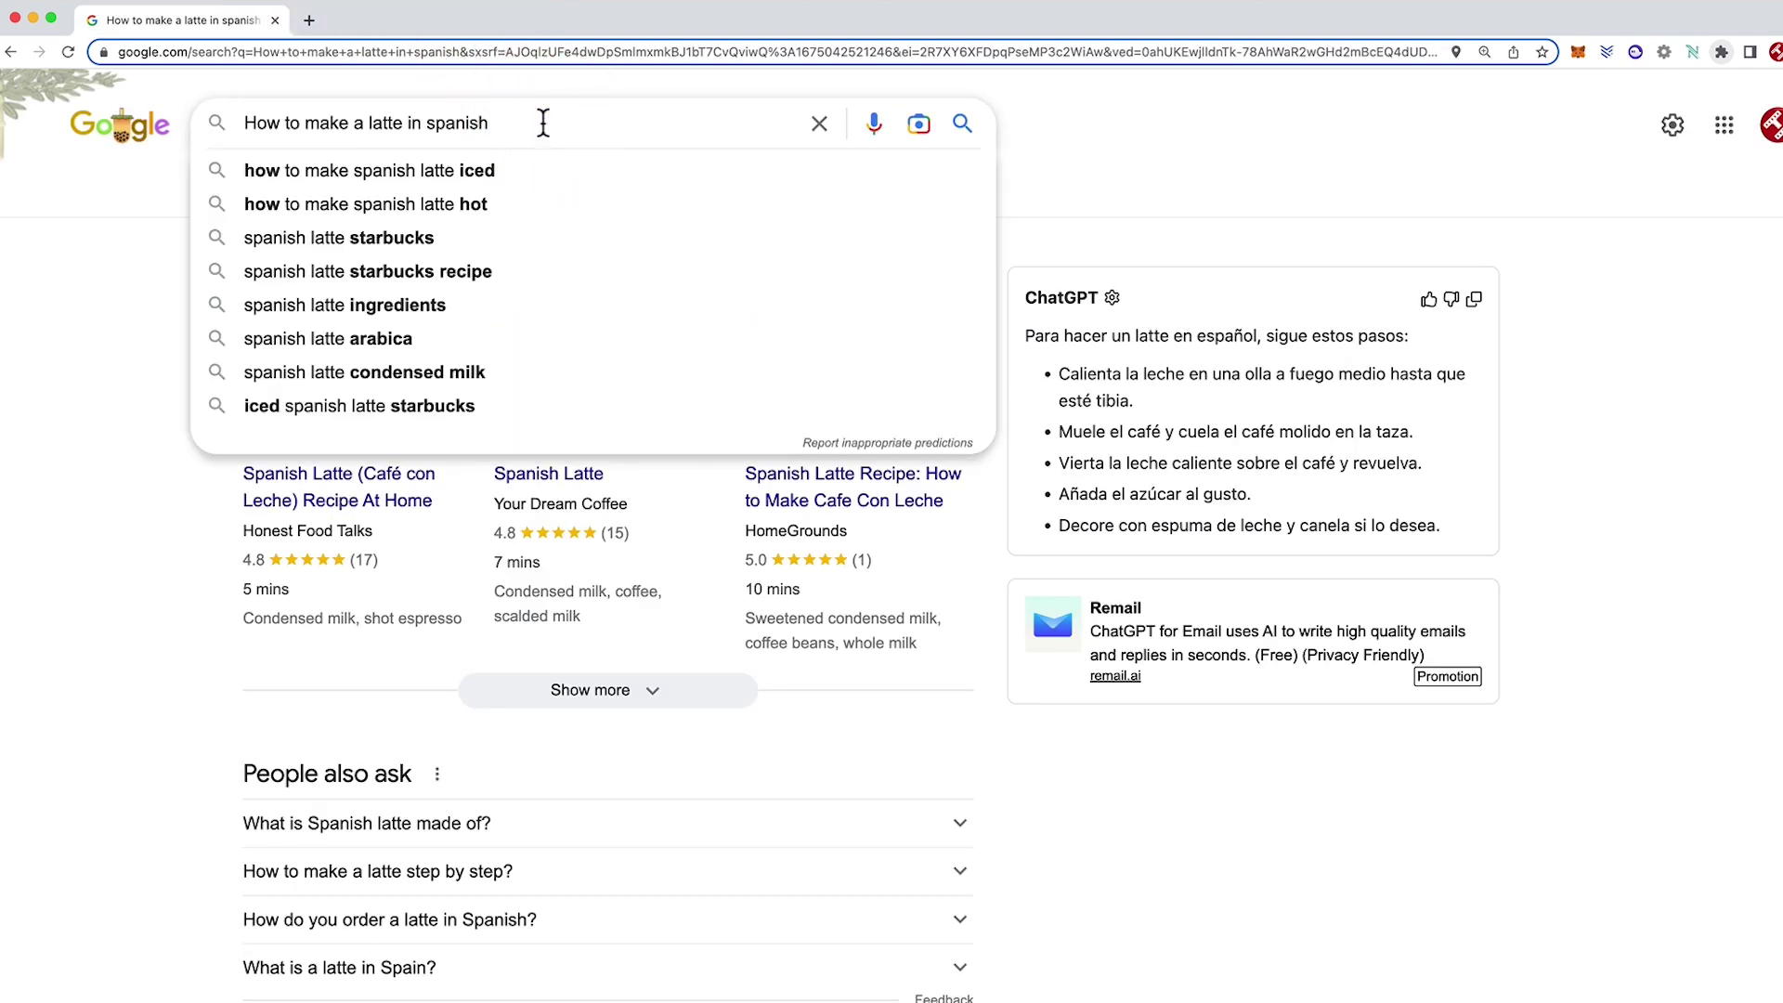
# Rerun the search, then search 'How to make a latte in spanish?' with a trailing question mark.
pyautogui.press('Return')
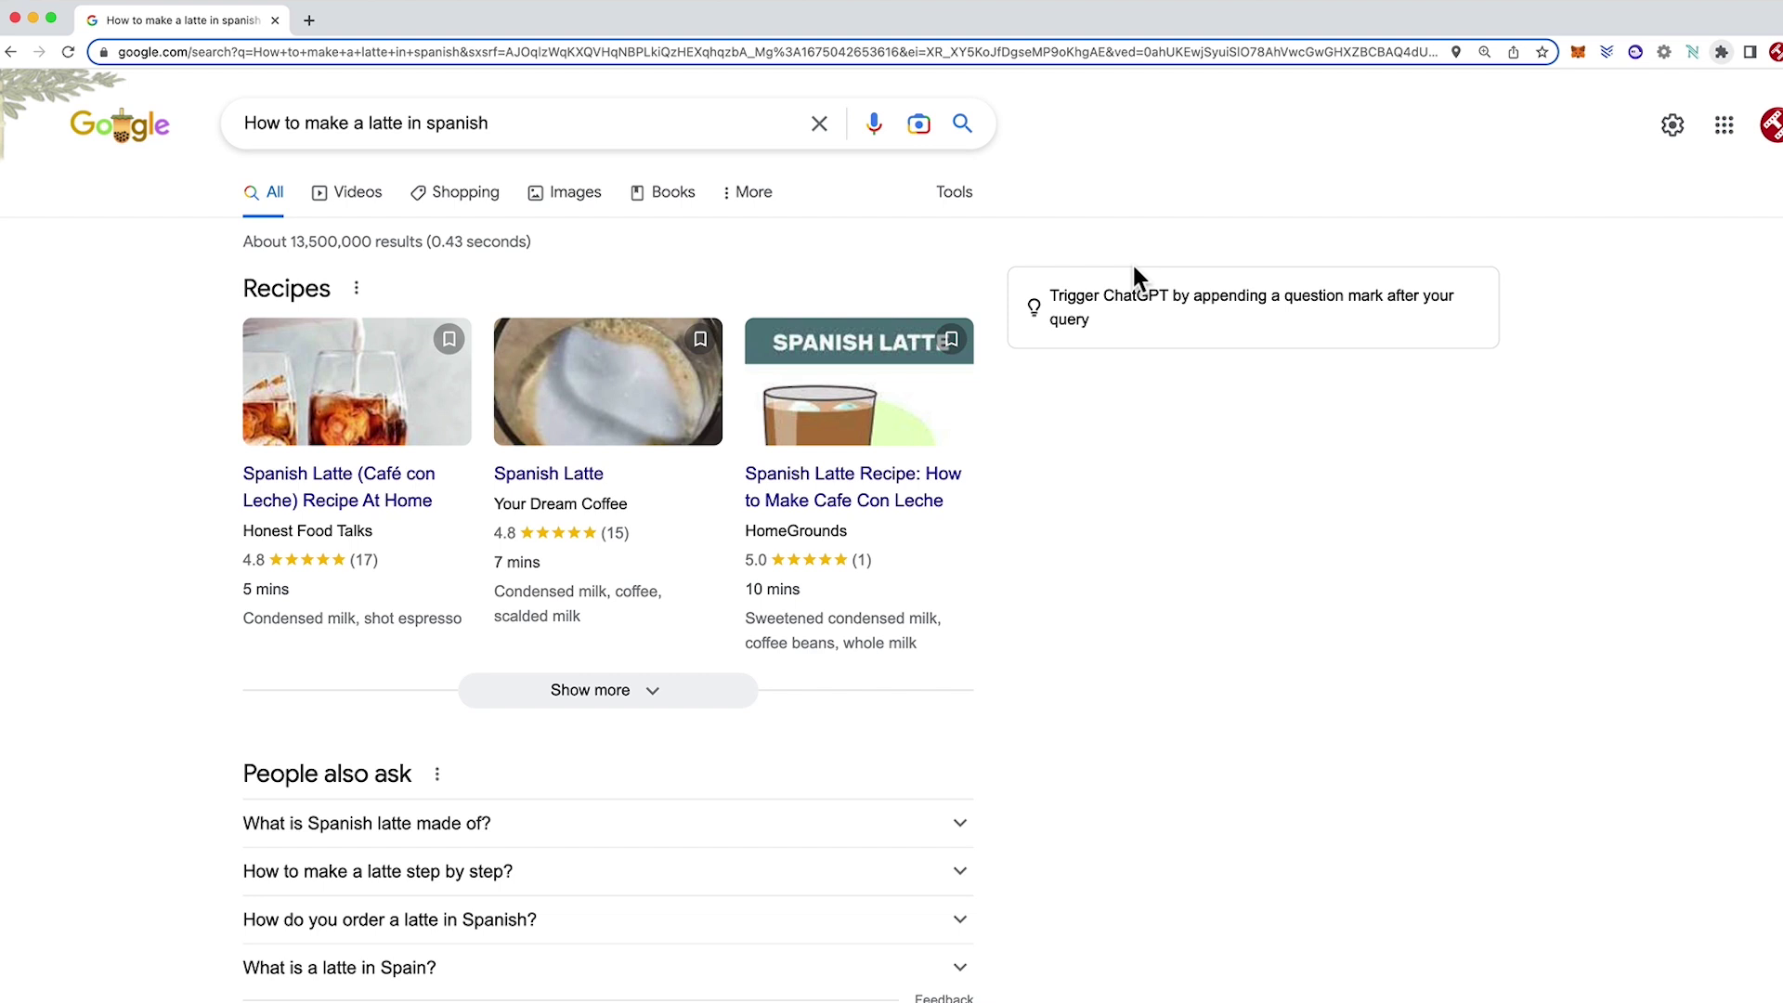
pyautogui.click(558, 125)
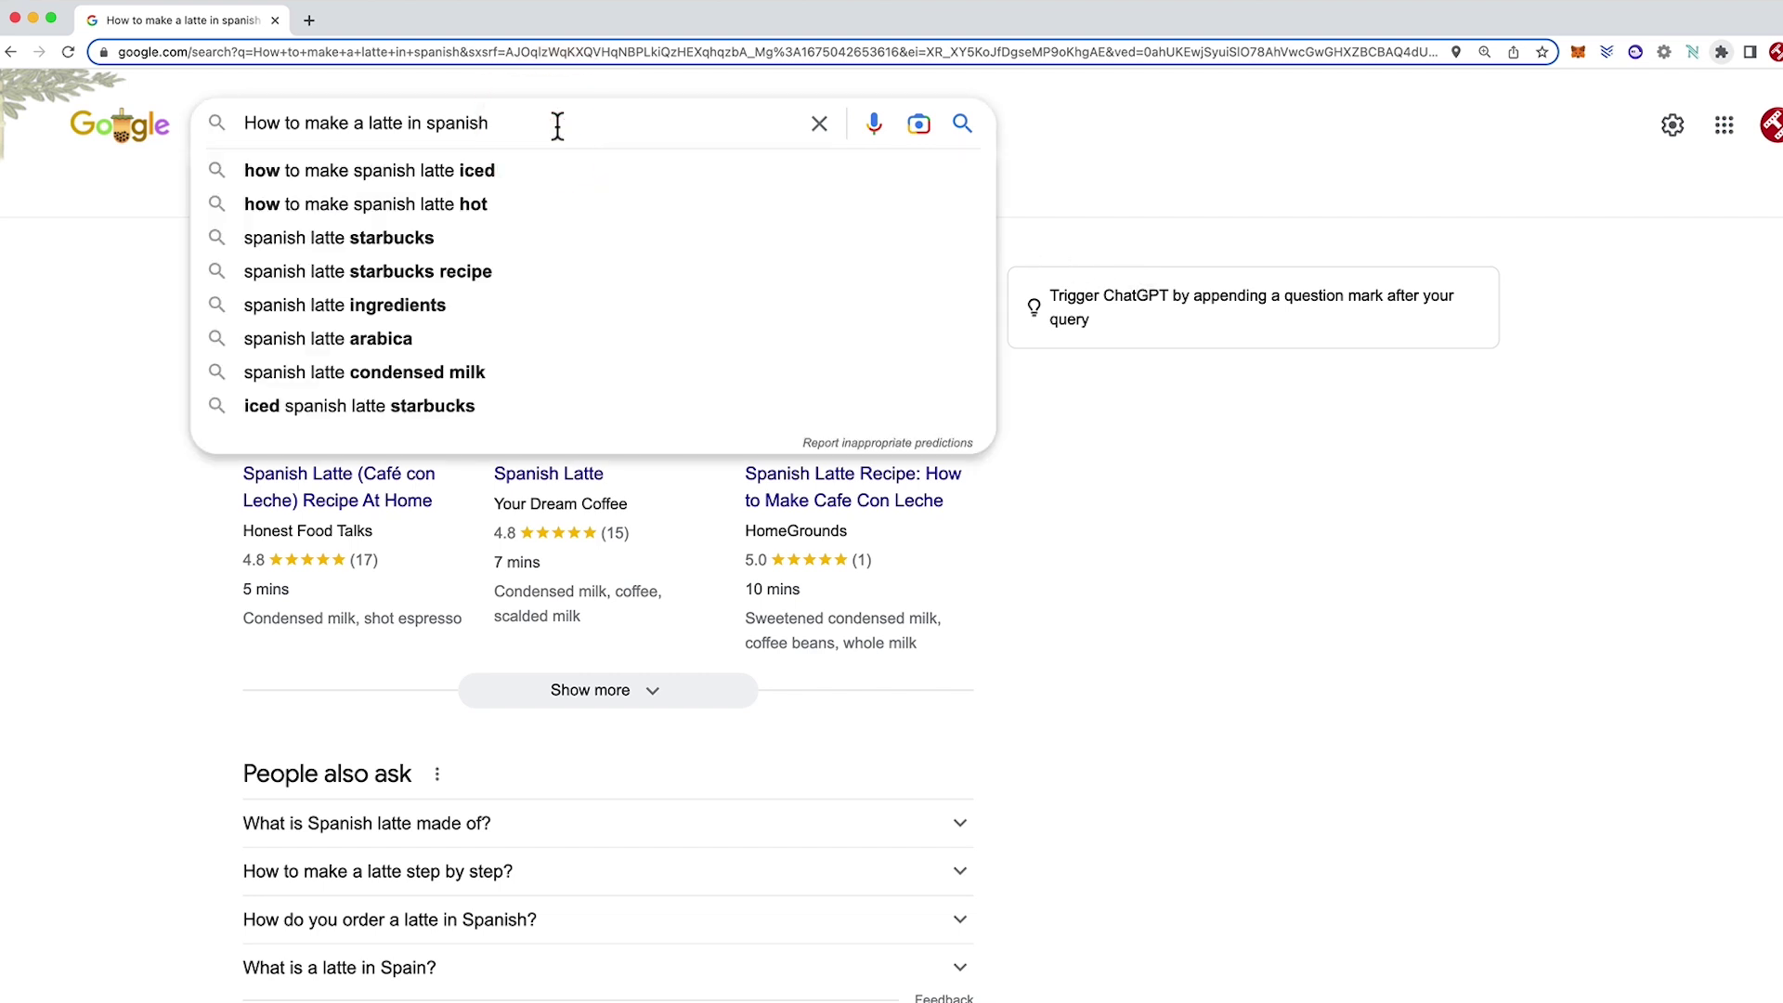
pyautogui.write('?')
pyautogui.press('Return')
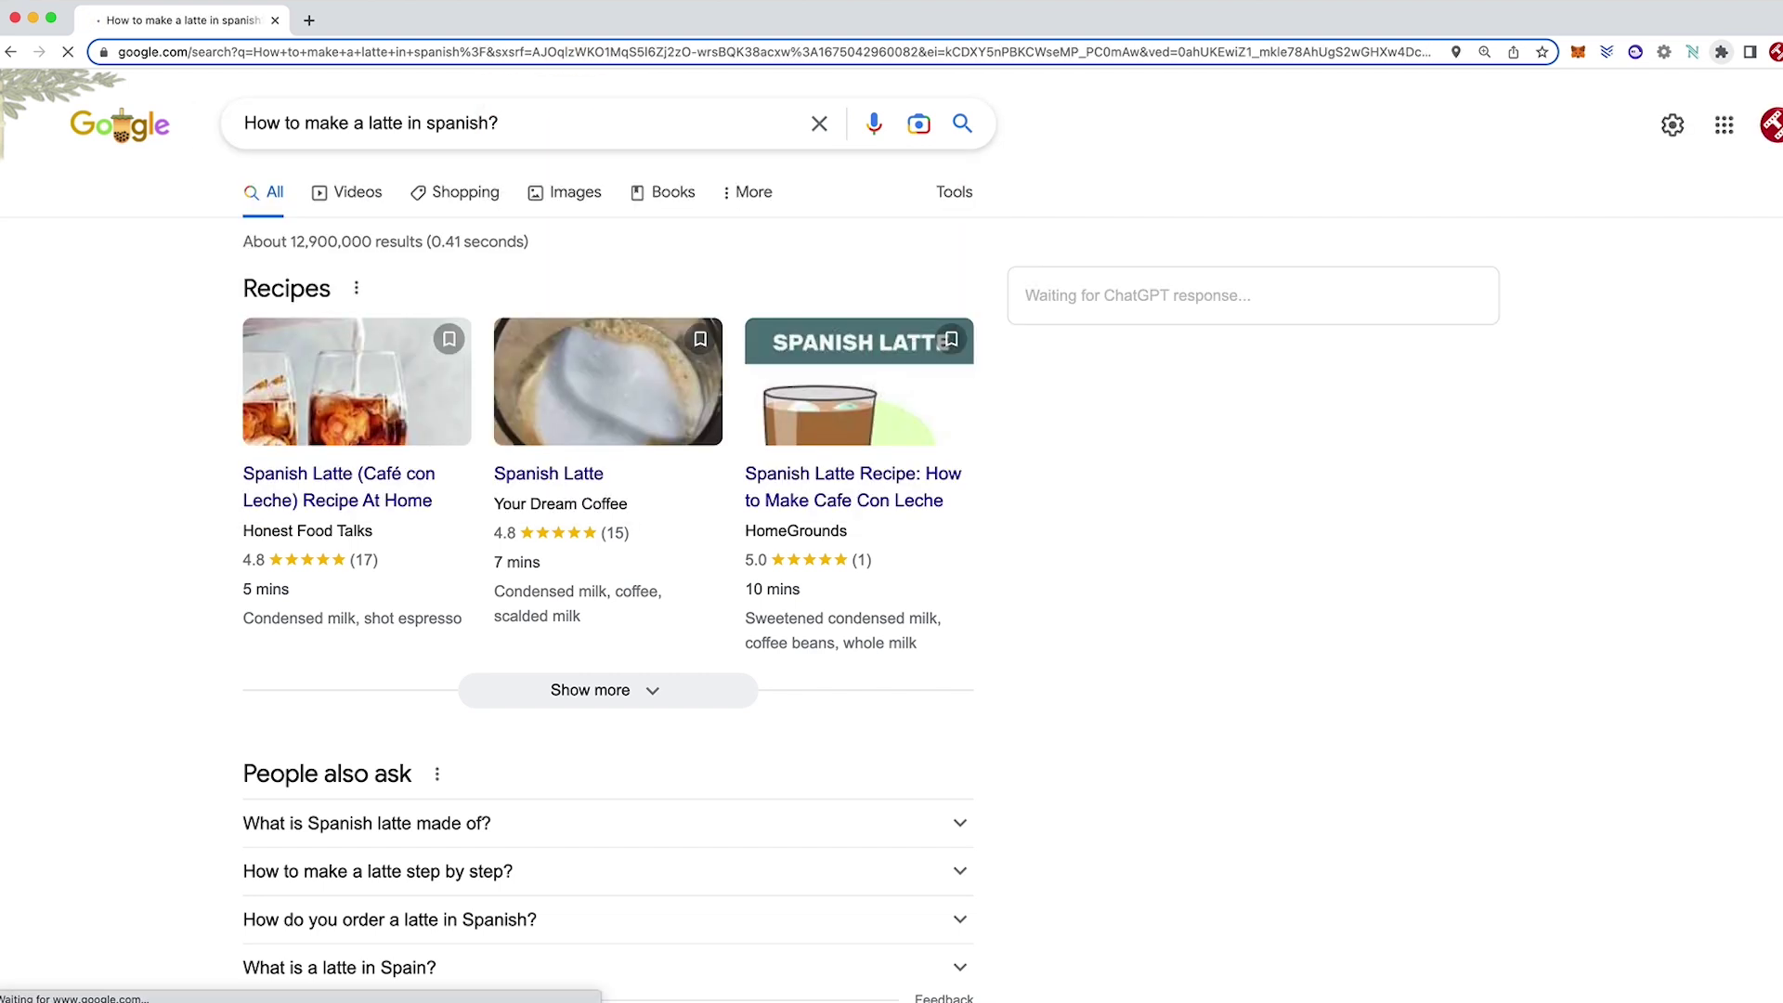